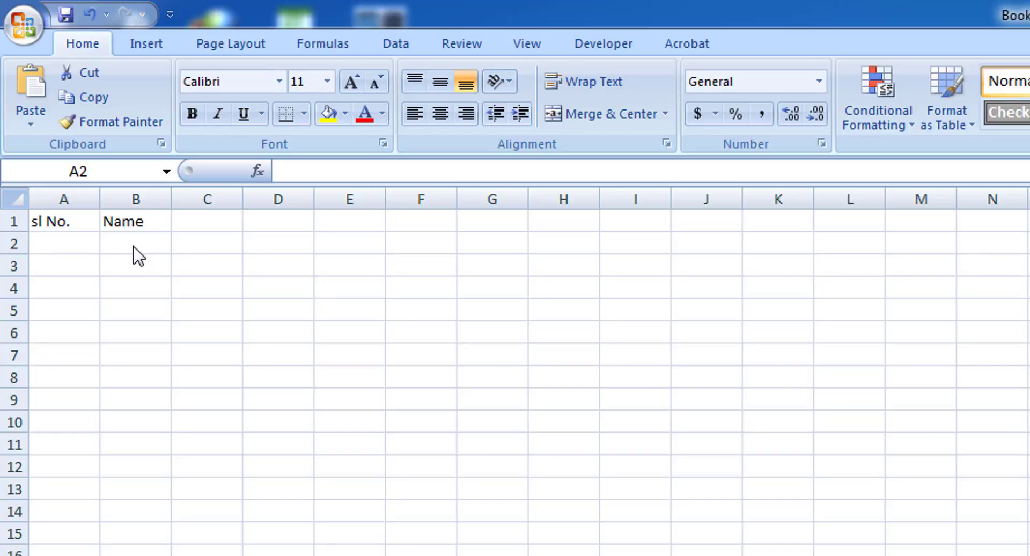
- Enter the first two people's names in cells B2 and B3 under the Name heading
left_click(133, 247)
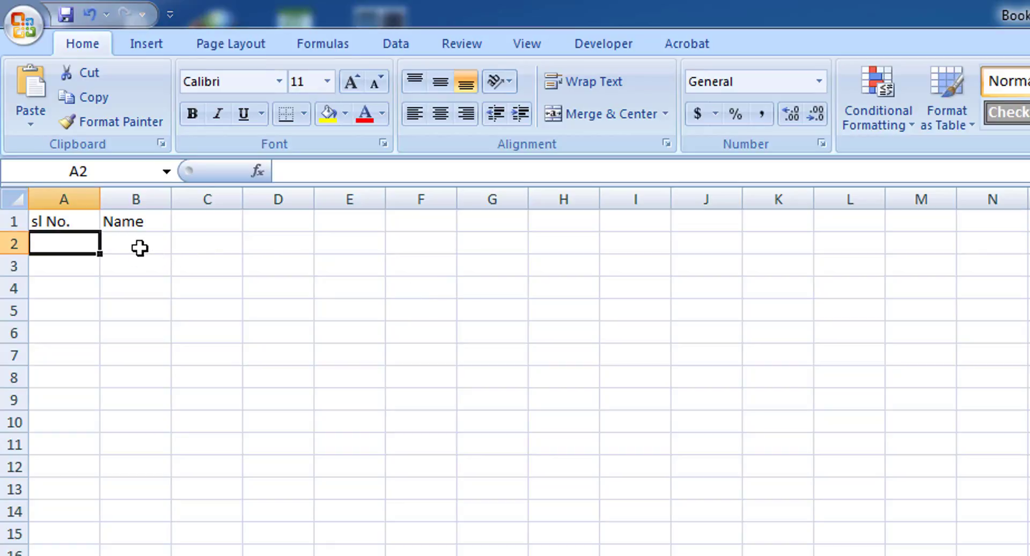
left_click(140, 248)
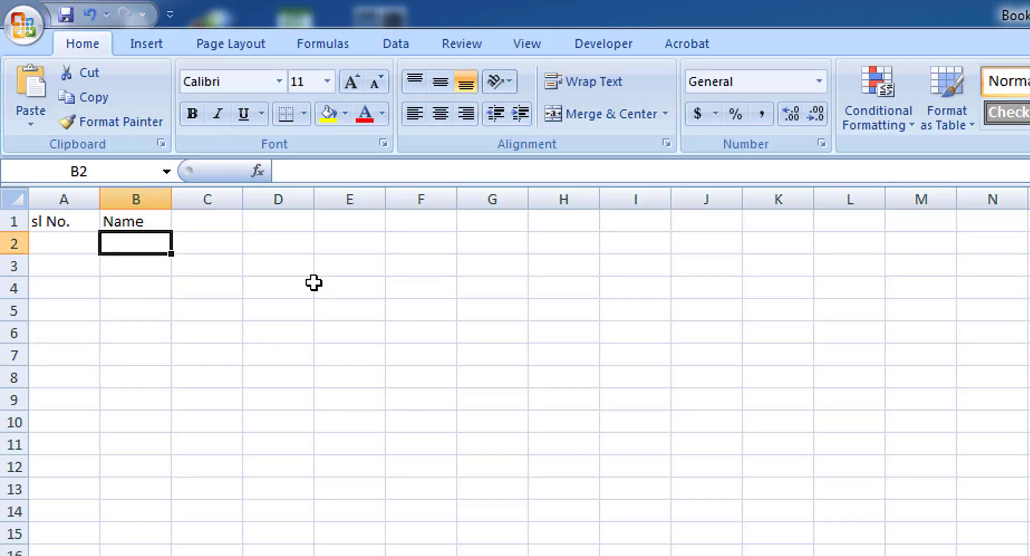
type("Mr. ")
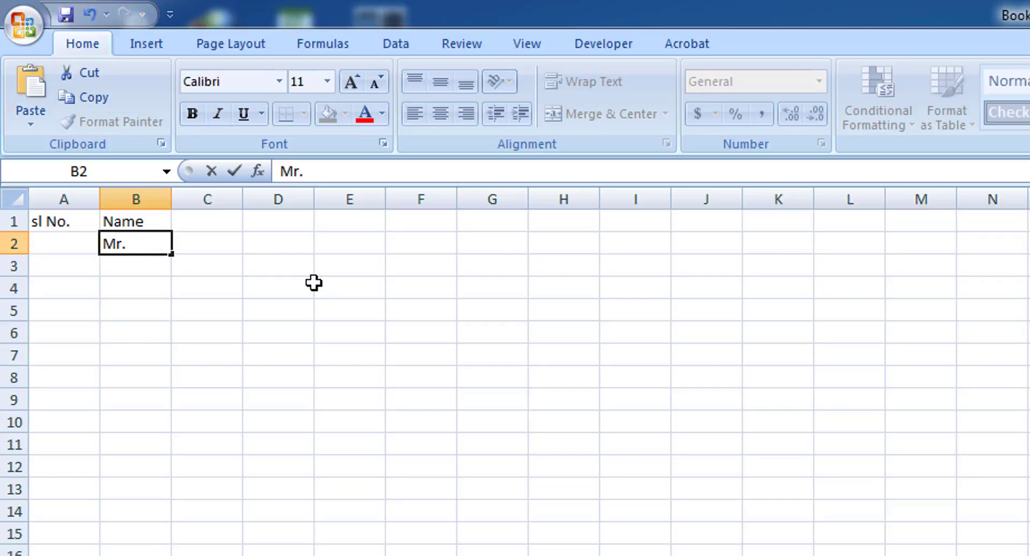
type("Rahim")
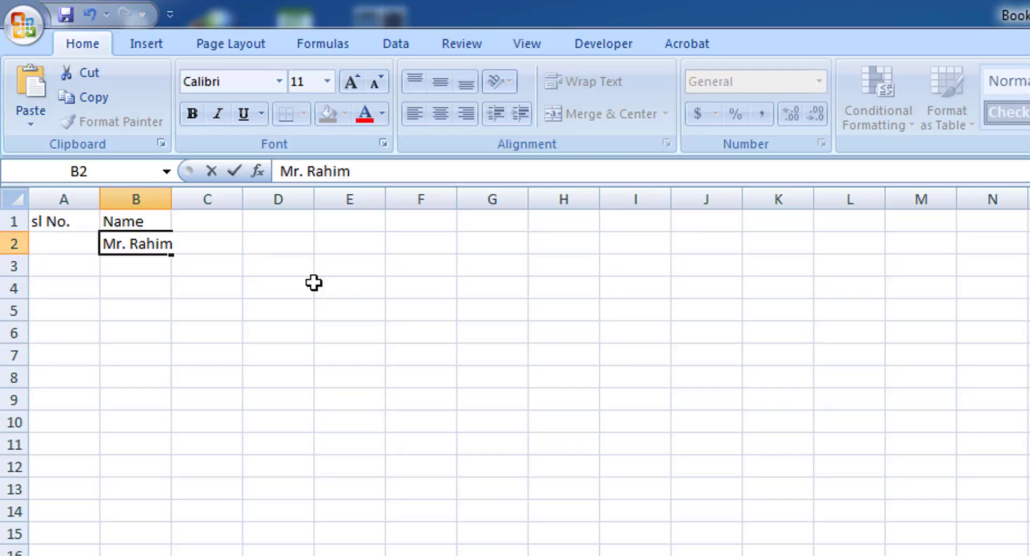
key("Return")
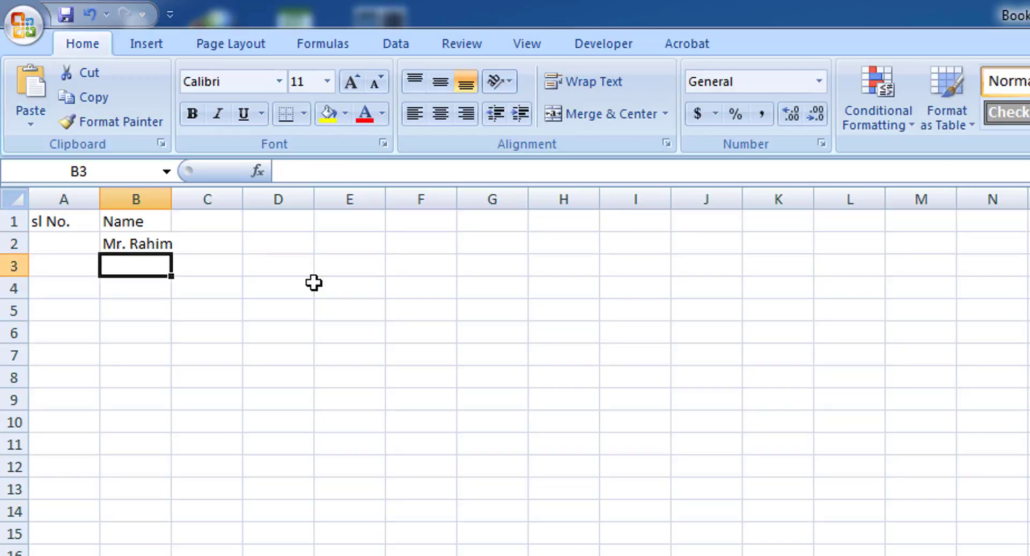
type("Kalam")
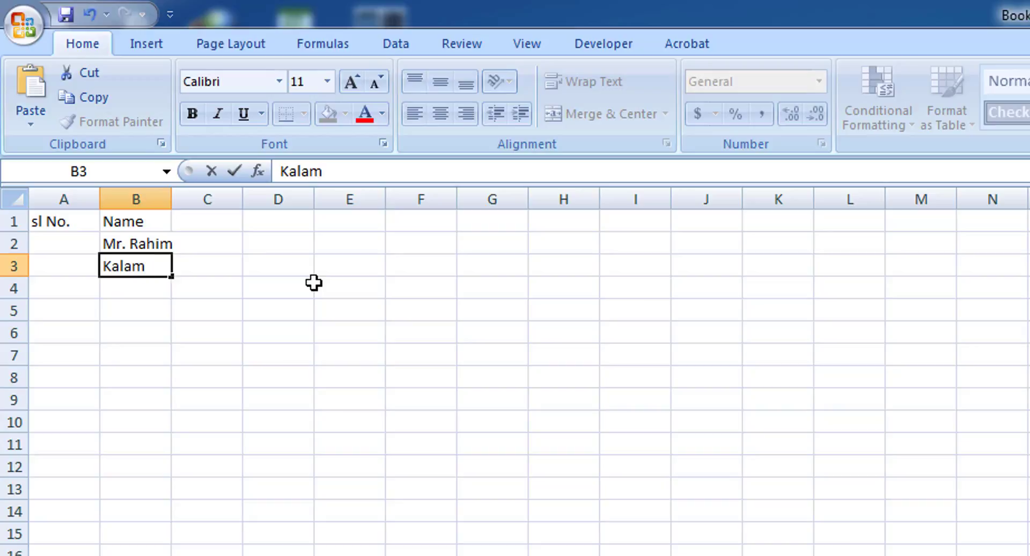
key("Return")
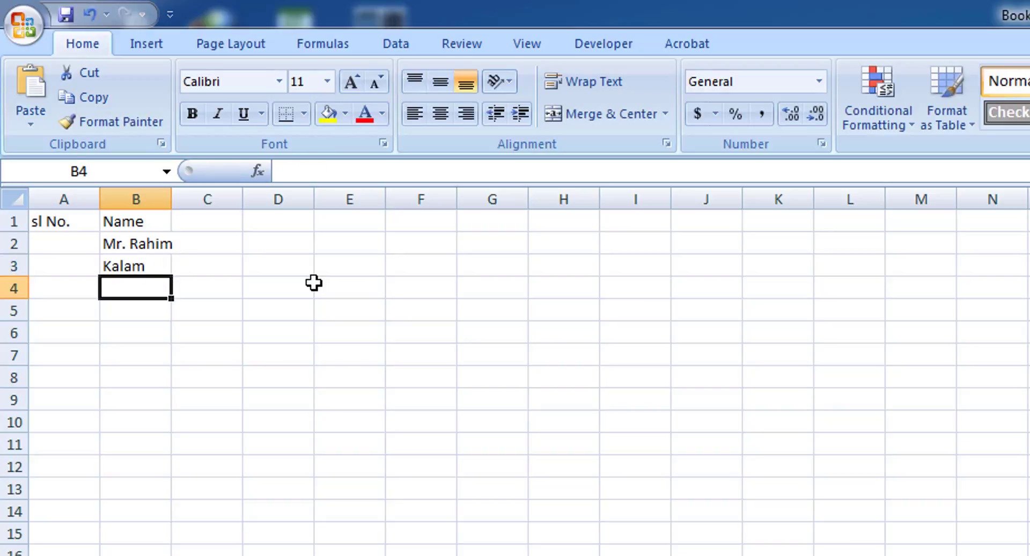
- Add two more people's names in cells B4 and B5 of the Name column
type("Suva")
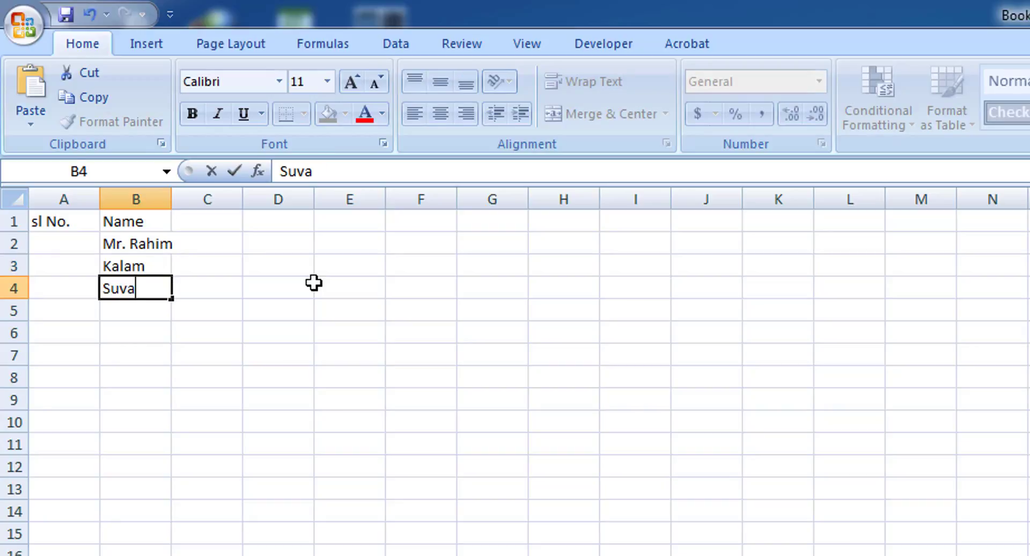
type("xs")
key("BackSpace")
key("BackSpace")
type("sh")
key("Return")
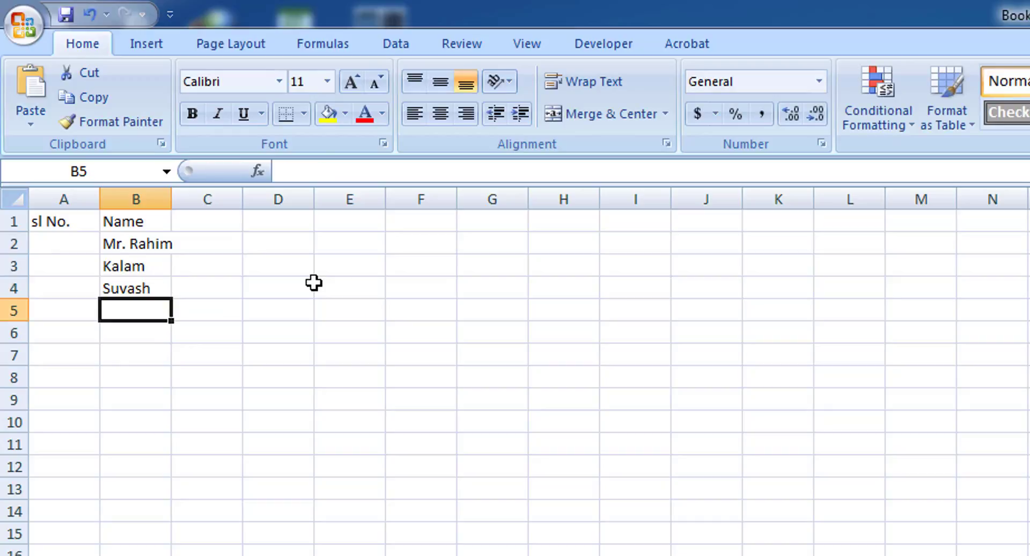
type("Progg")
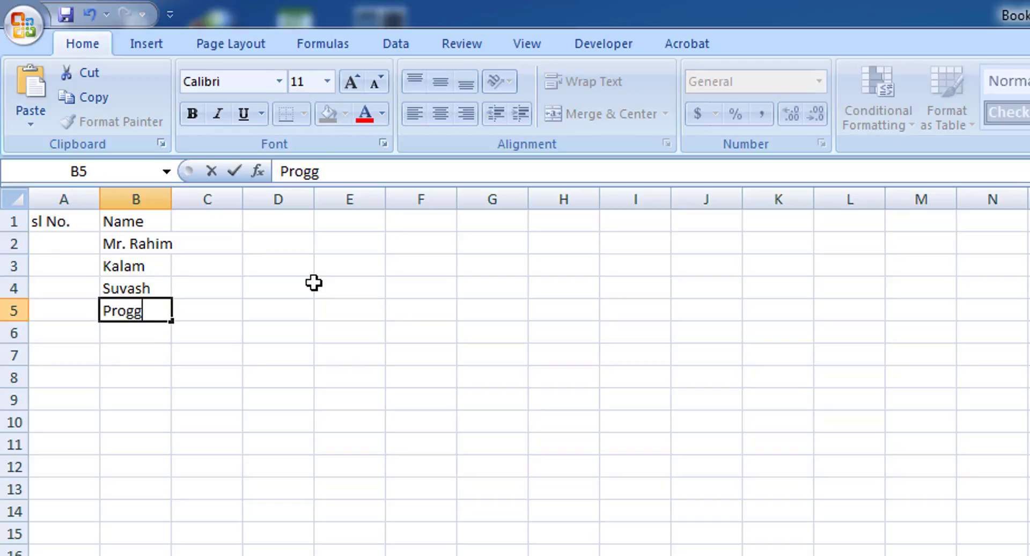
type("a")
key("Return")
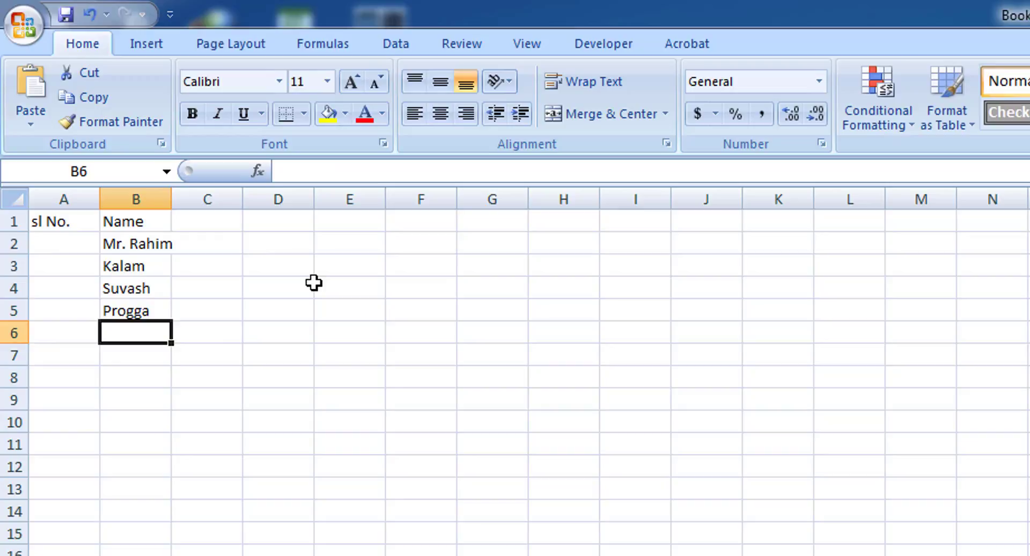
- Number the four names by entering 1, 2, 3 and 4 in cells A2 to A5 of the sl No. column
key("Left")
key("Up")
key("Up")
key("Up")
key("Up")
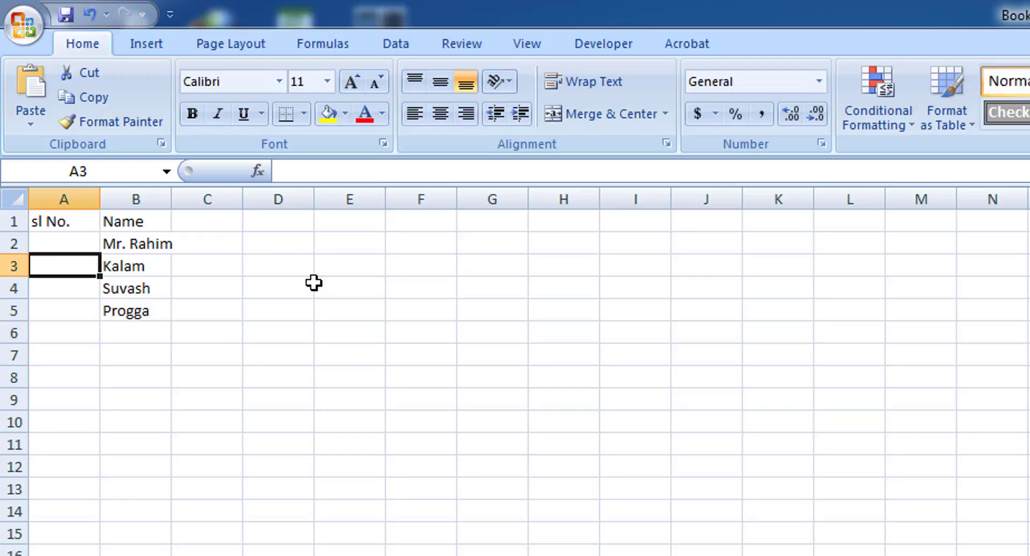
type("1")
key("Return")
type("2")
key("Return")
type("3")
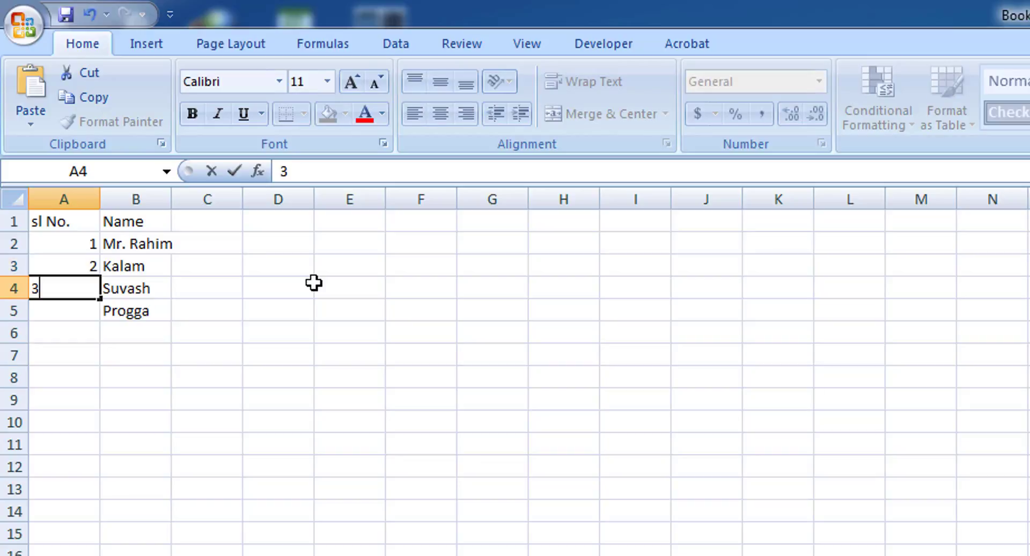
key("Return")
type("4")
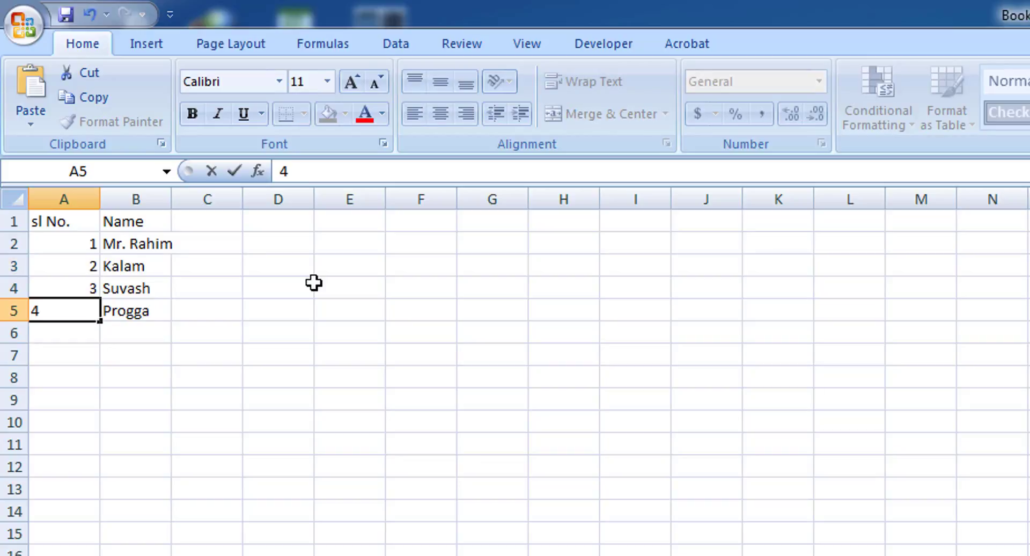
key("Return")
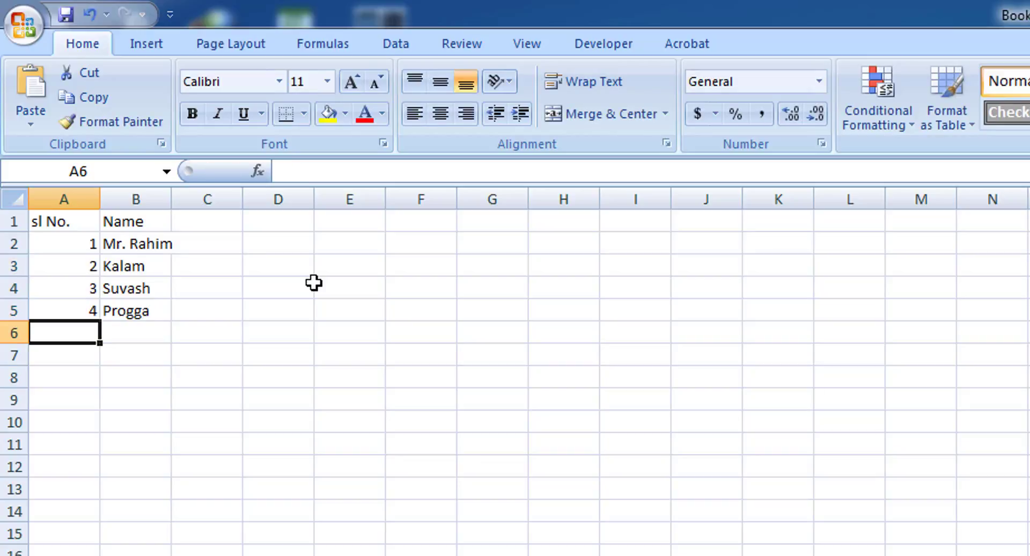
- Replace the content of cell A2 with the formula =COUNTA(B2:B2)
key("Up")
key("Up")
key("Up")
key("Up")
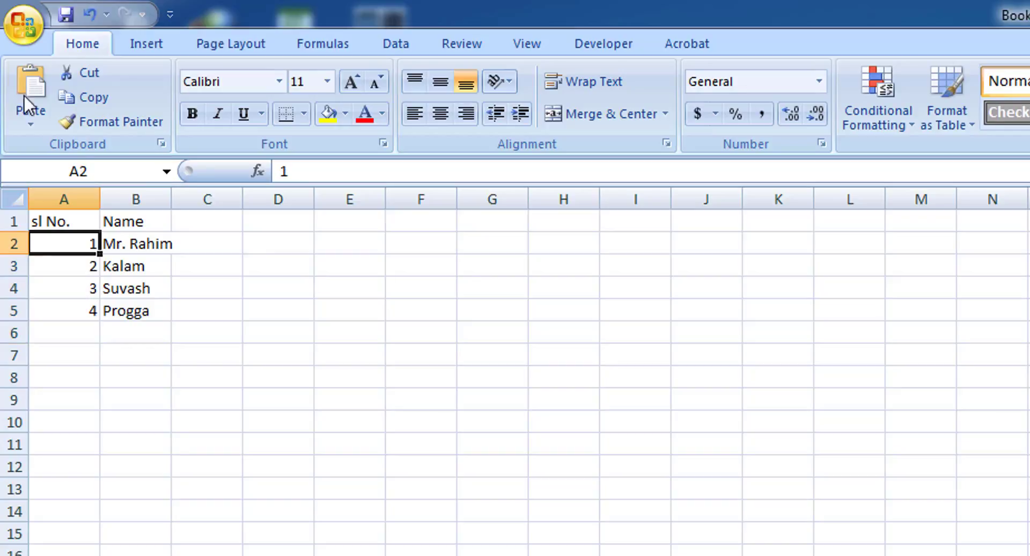
left_click(322, 169)
double_click(322, 170)
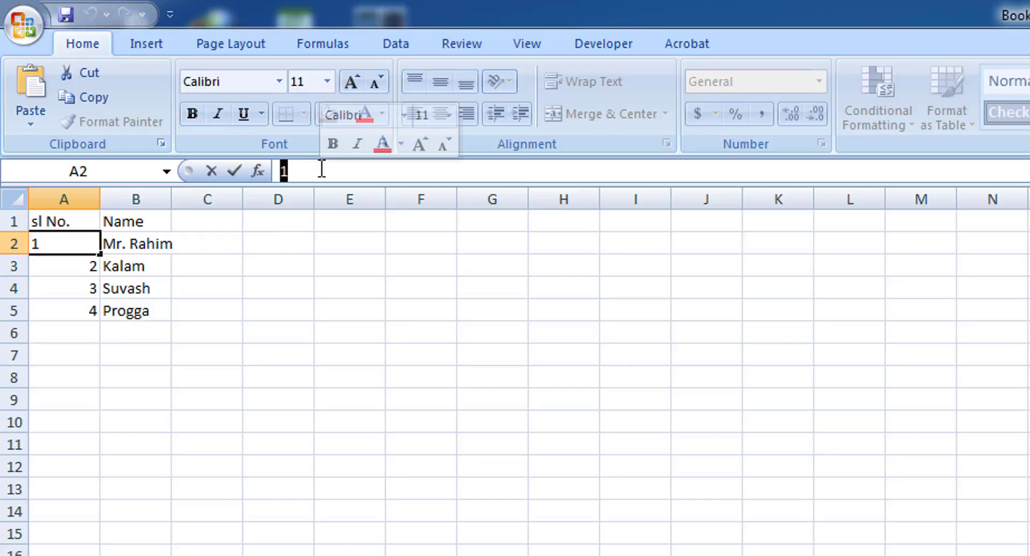
type("=")
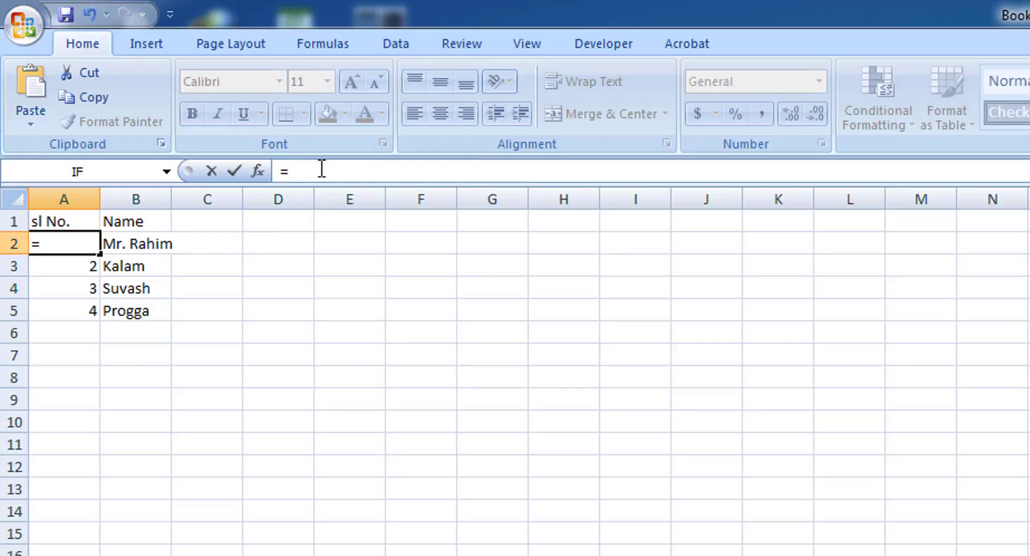
type("co")
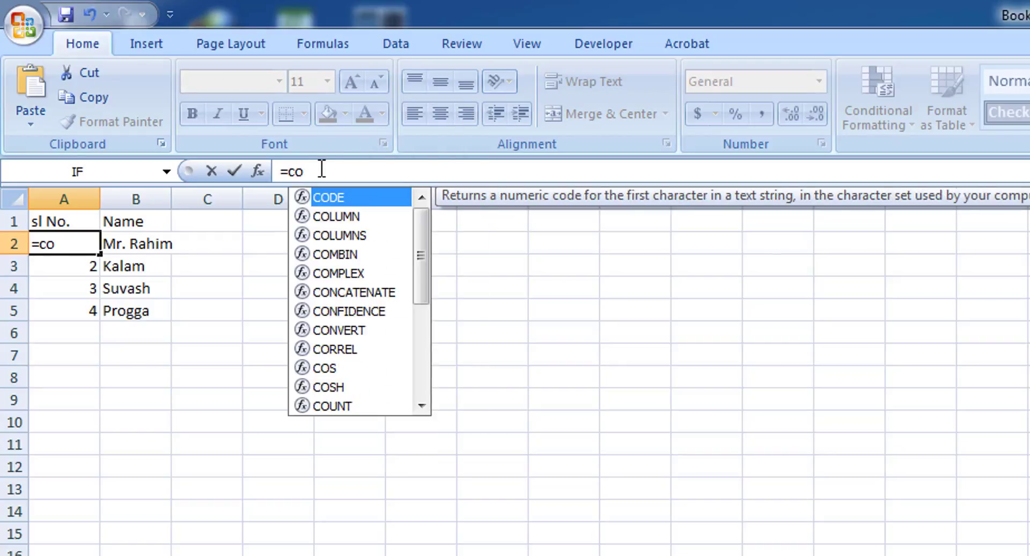
type("un")
key("Down")
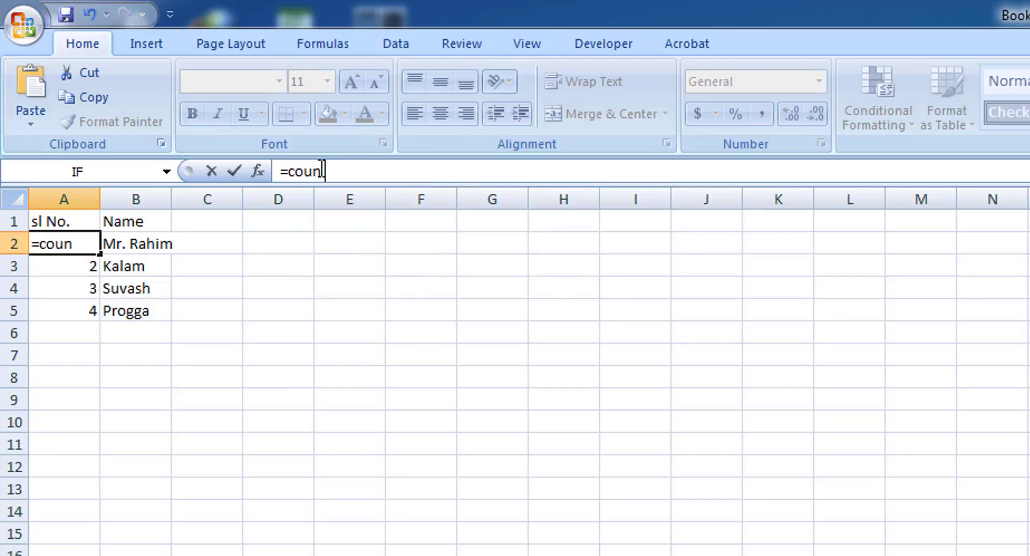
key("BackSpace")
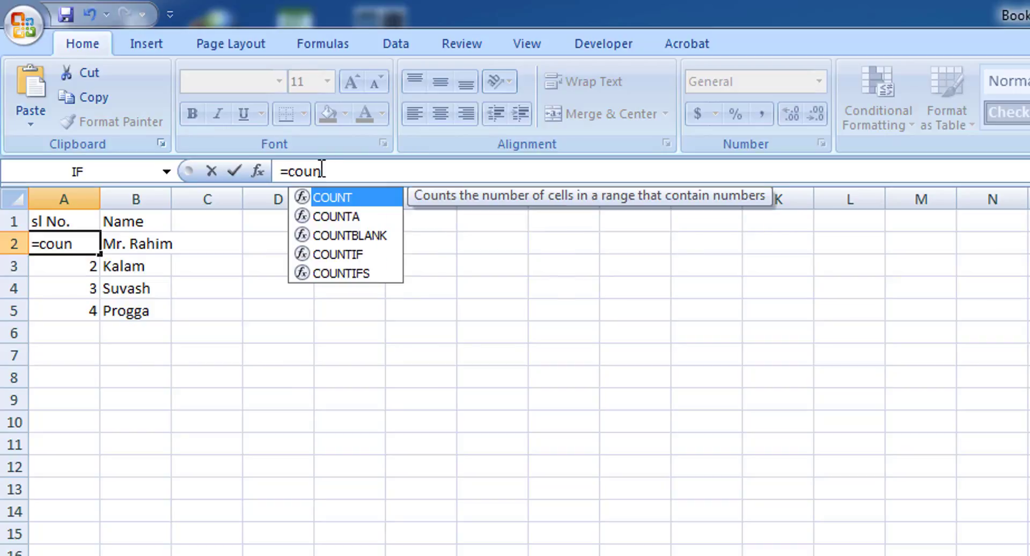
key("Down")
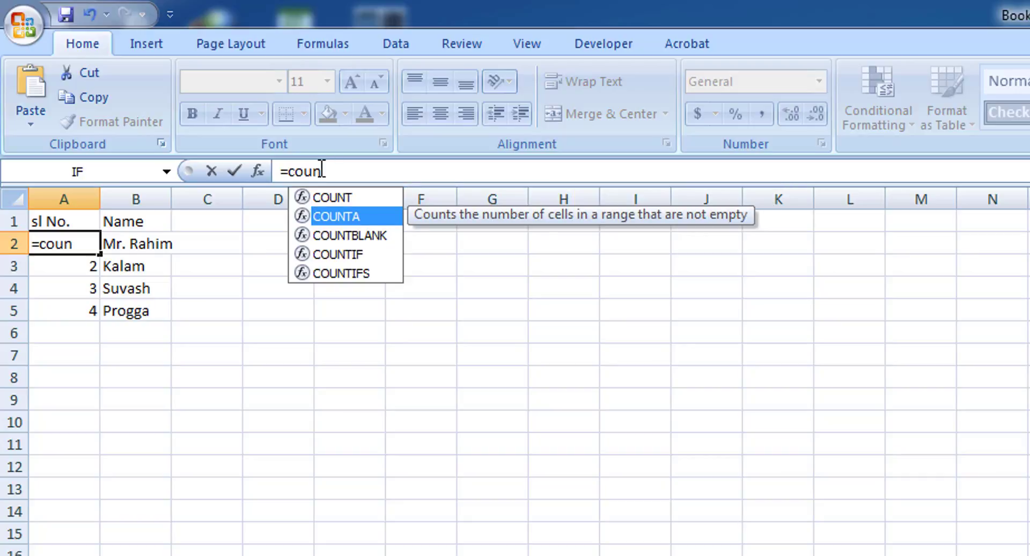
type("a")
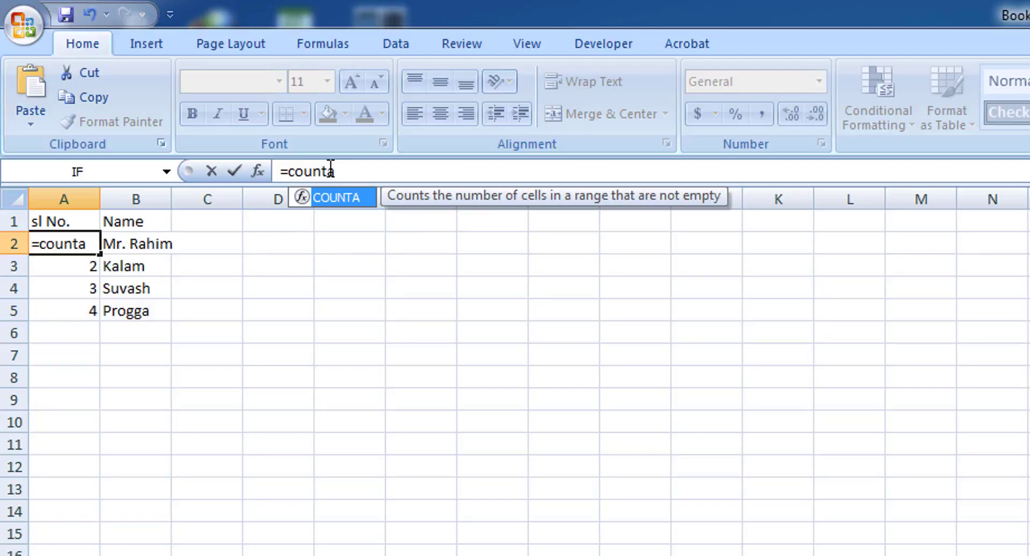
type("(")
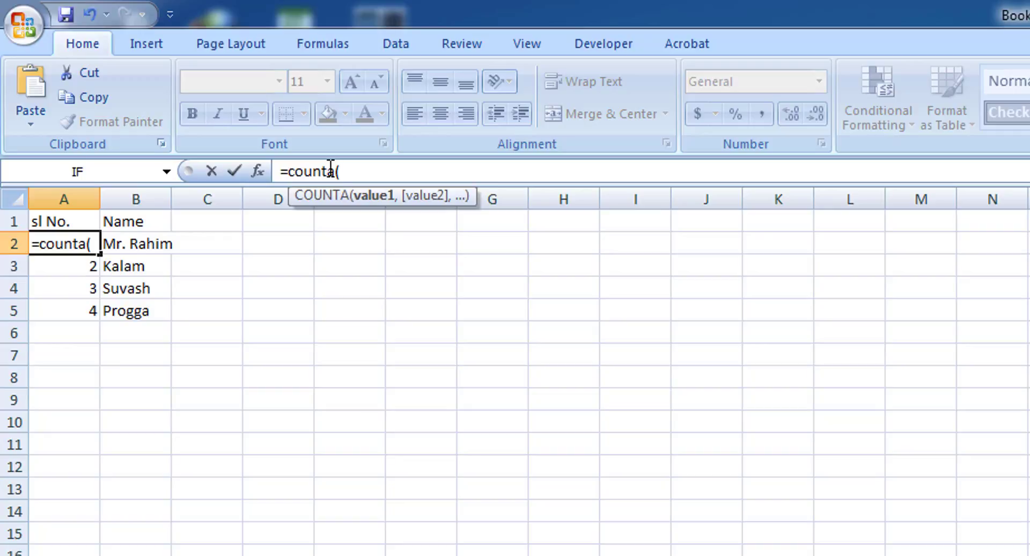
type("B")
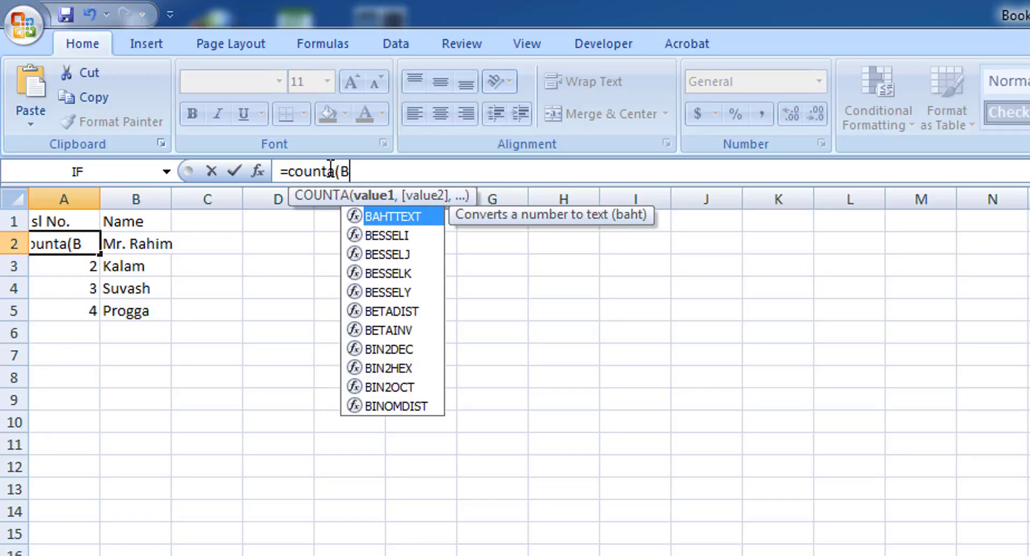
type("2")
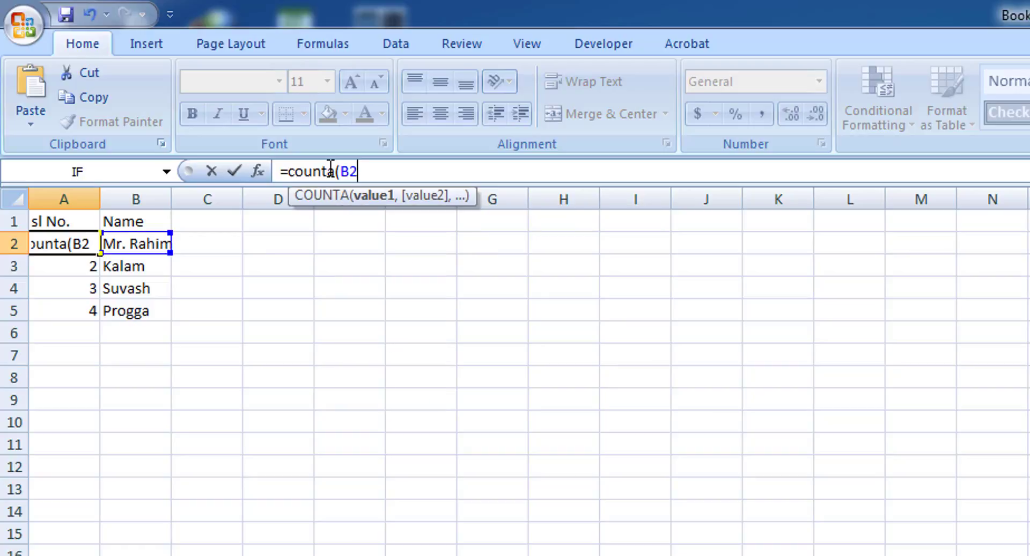
type(":B2")
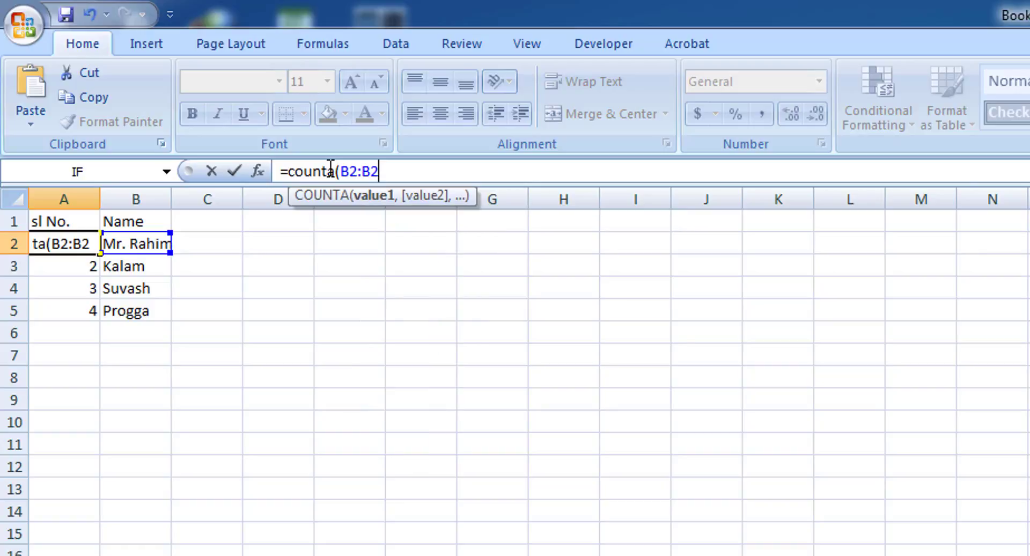
type(")")
- Make the row of the first reference absolute so the formula in A2 reads =COUNTA(B$2:B2)
key("Left")
key("Left")
key("Left")
key("Left")
key("Left")
type("%$")
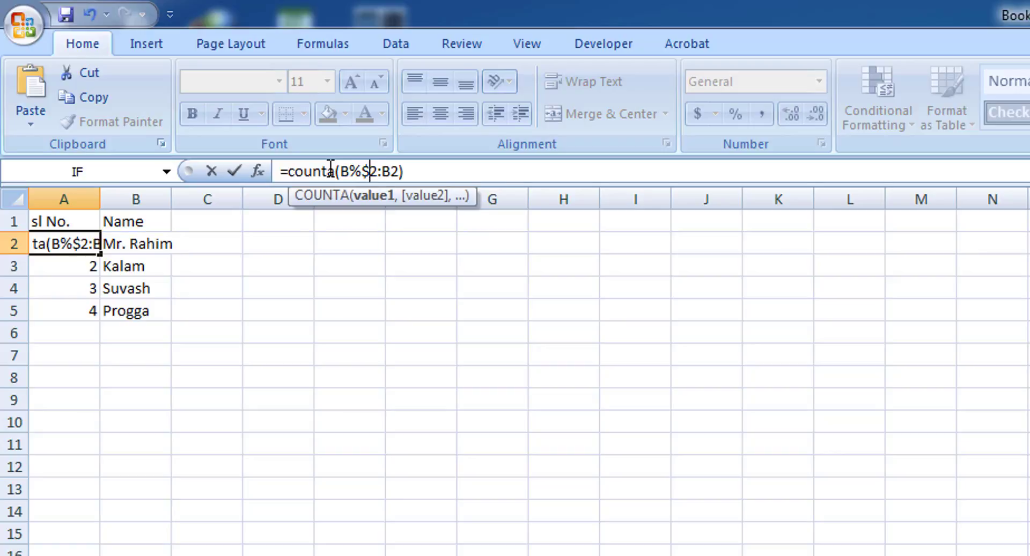
key("BackSpace")
key("BackSpace")
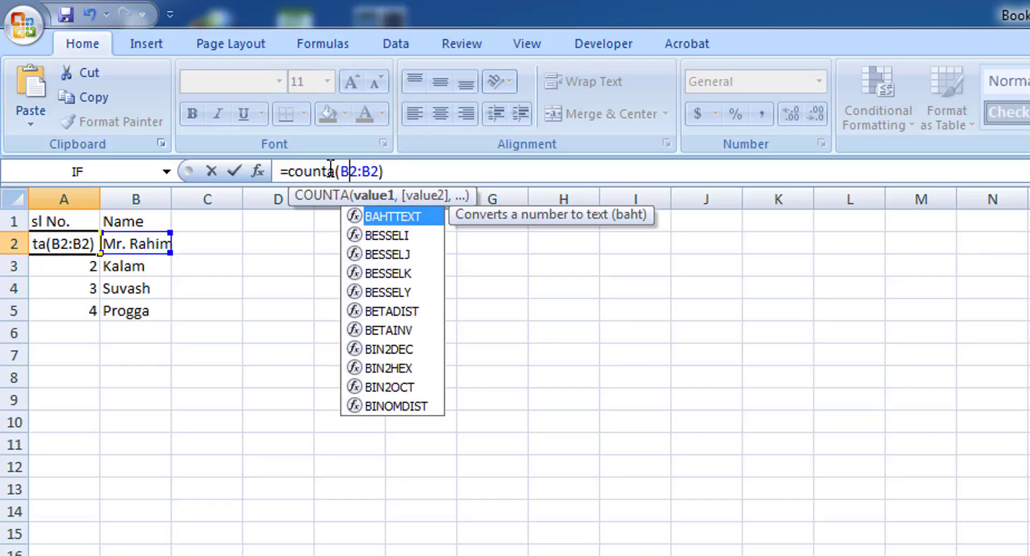
type("$")
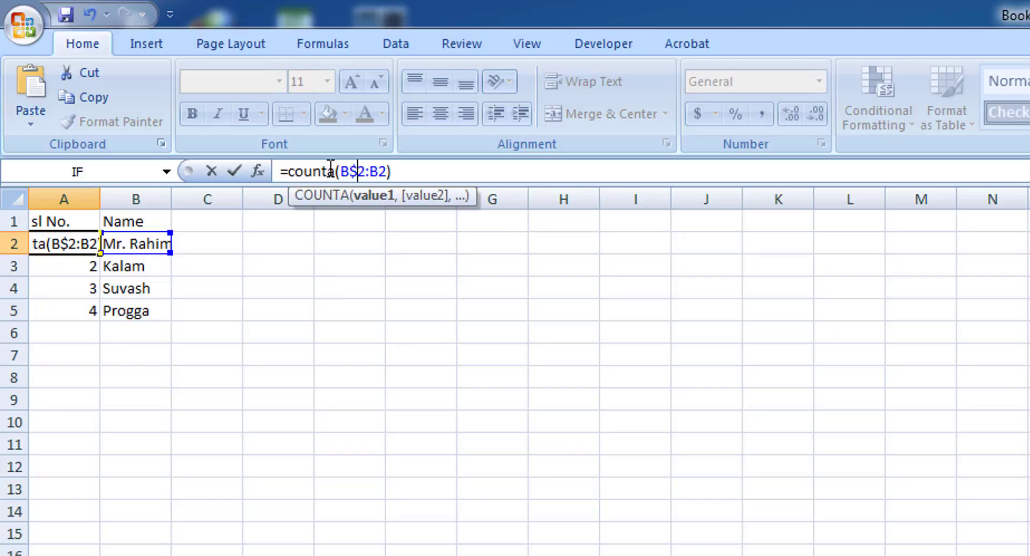
key("Return")
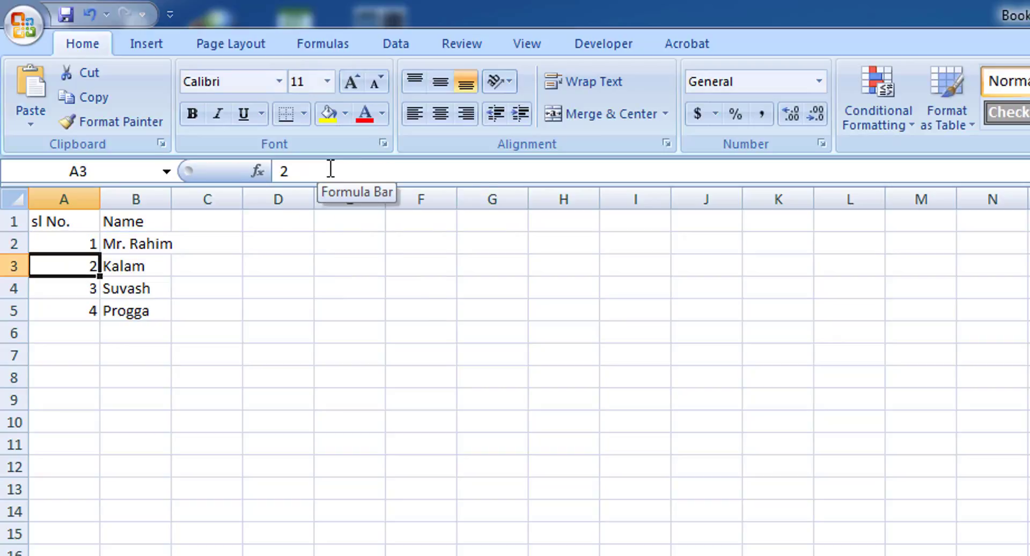
- Fill the COUNTA formula from A2 down column A past row 15 and select cell B6
left_click(81, 245)
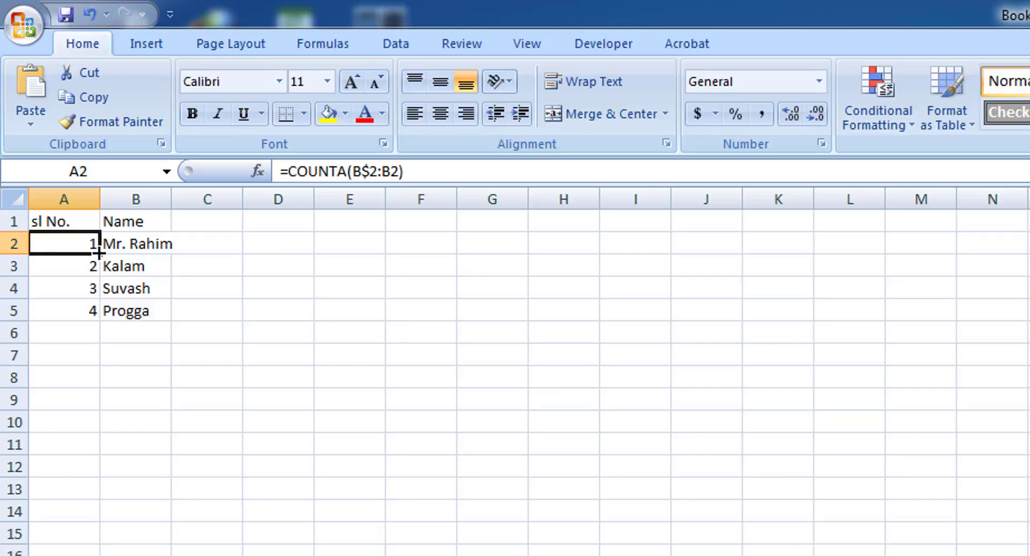
left_click_drag(99, 252, 73, 414)
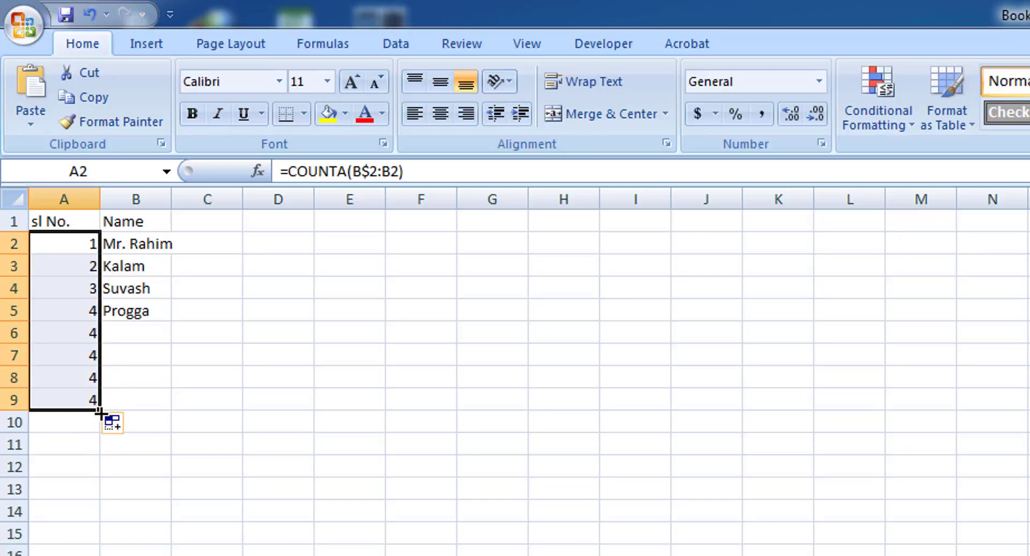
left_click_drag(103, 410, 99, 554)
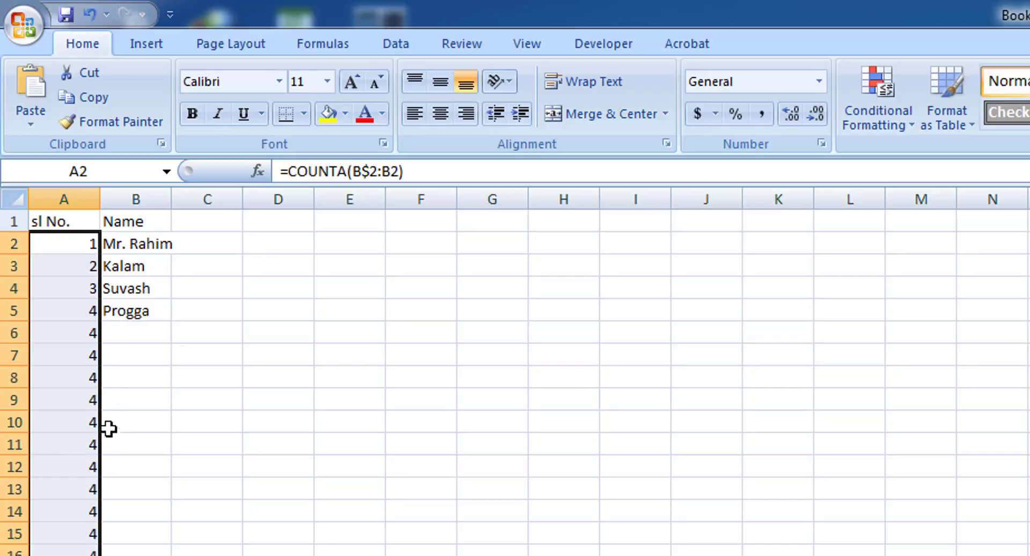
left_click(127, 338)
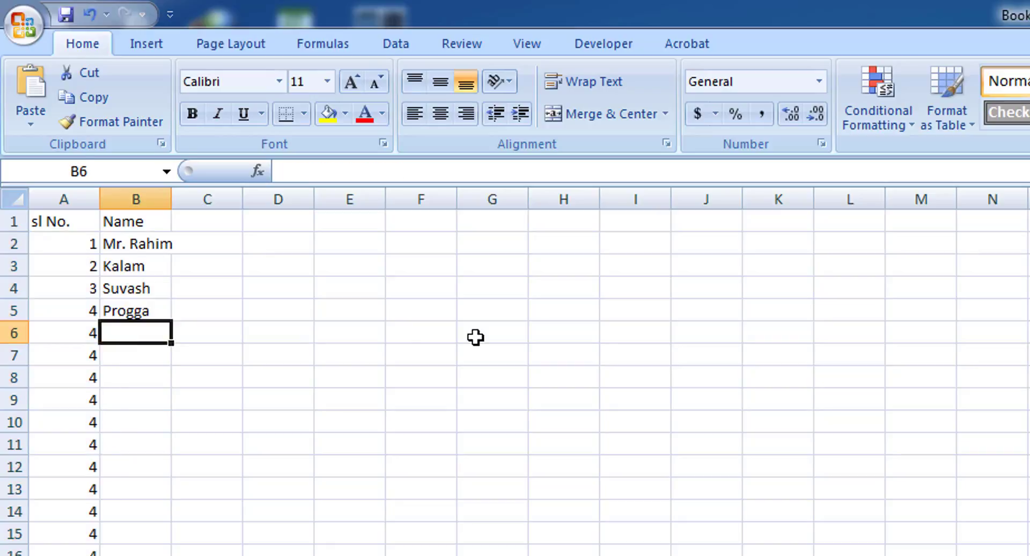
- Enter a fifth person's first name in cell B6 of the Name column
type("R")
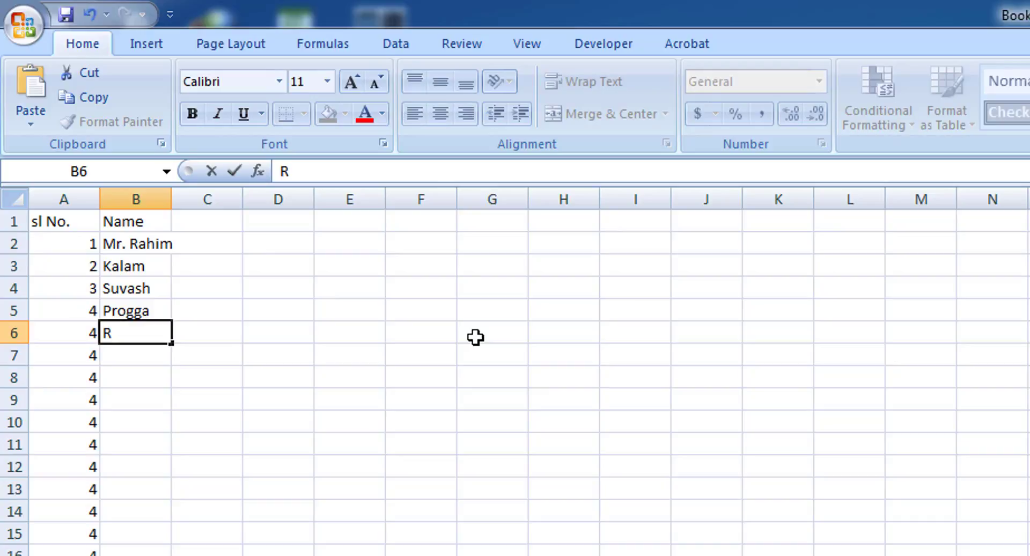
type("otna")
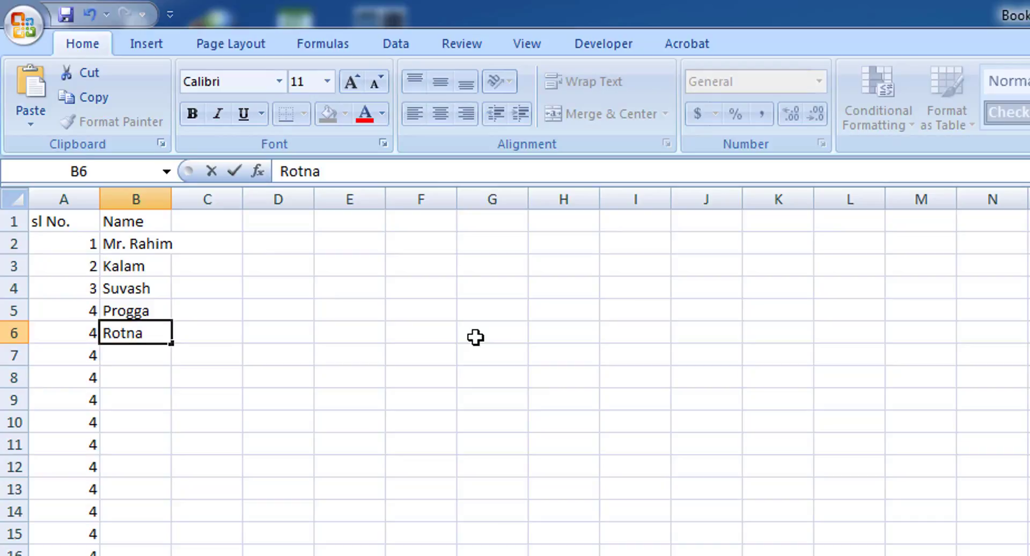
key("Return")
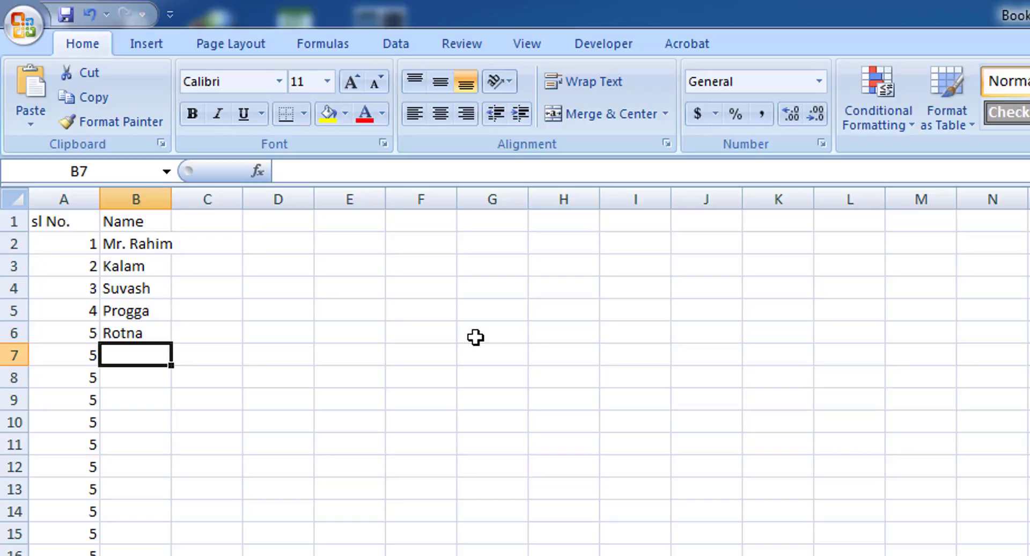
- Insert the opening of an IF function, if(, between the equals sign and COUNTA in the formula in A2
left_click(87, 242)
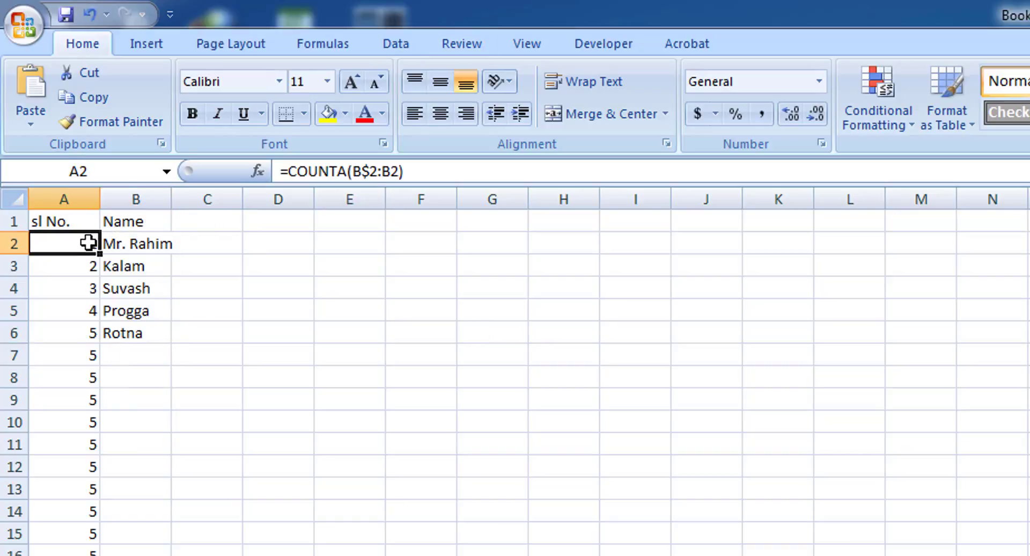
left_click(289, 171)
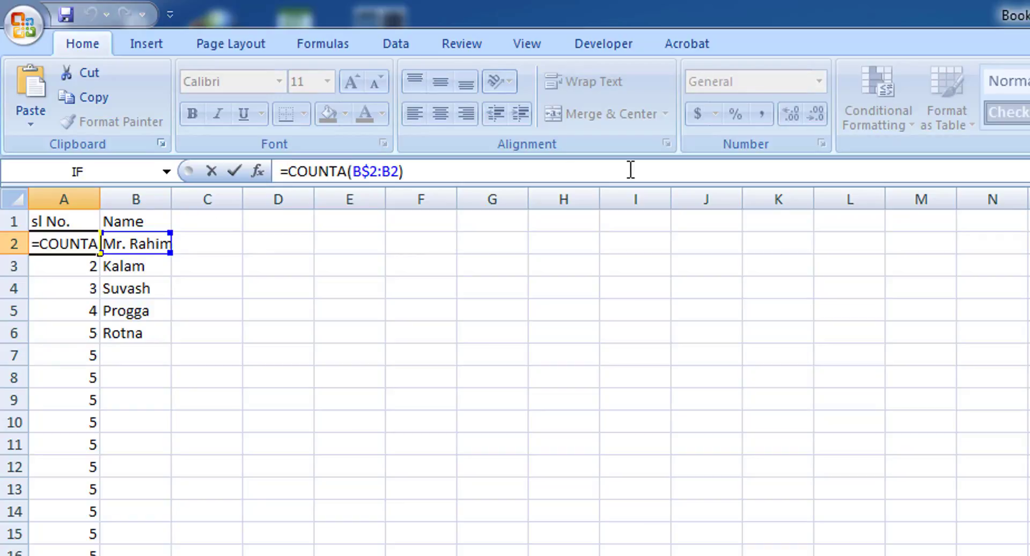
type("if")
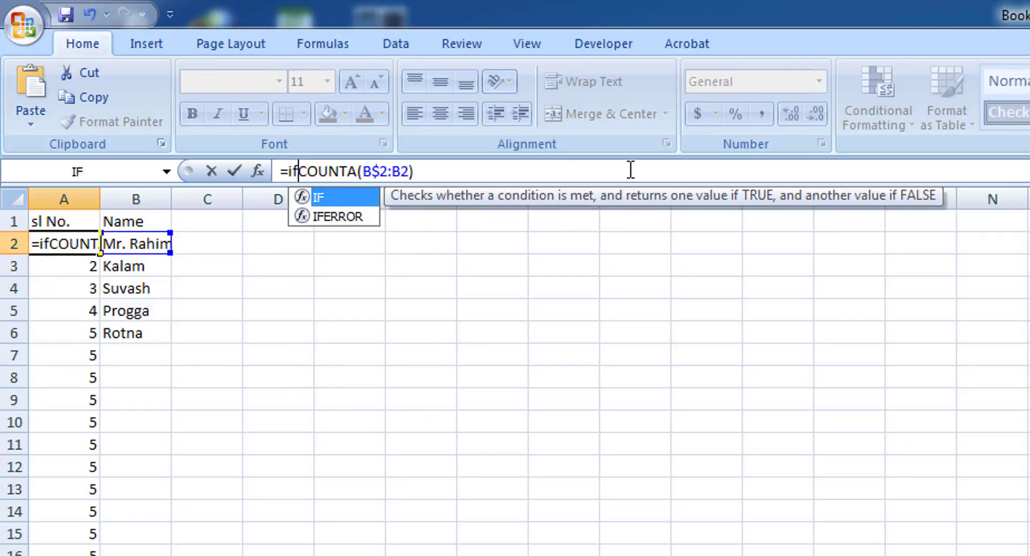
type("(")
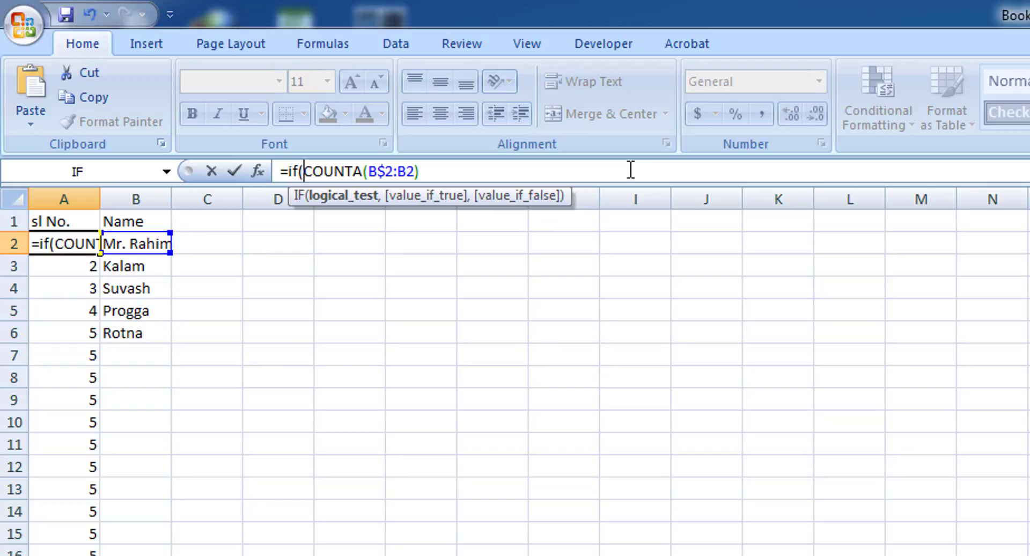
- Insert a comma and an empty text string, ,"", directly after the word COUNTA in A2's formula
key("Right")
key("Right")
key("Right")
key("Right")
key("Right")
key("Right")
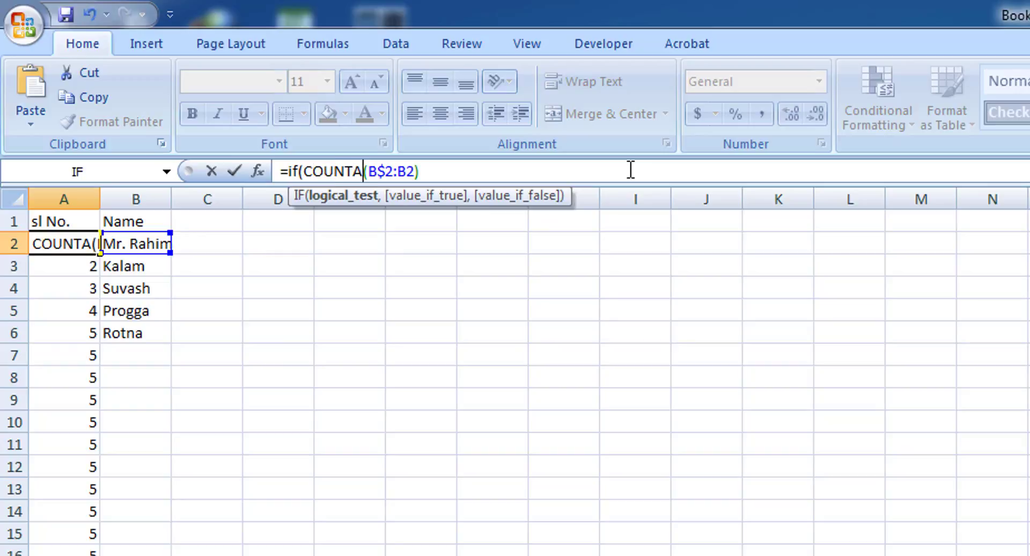
type(",")
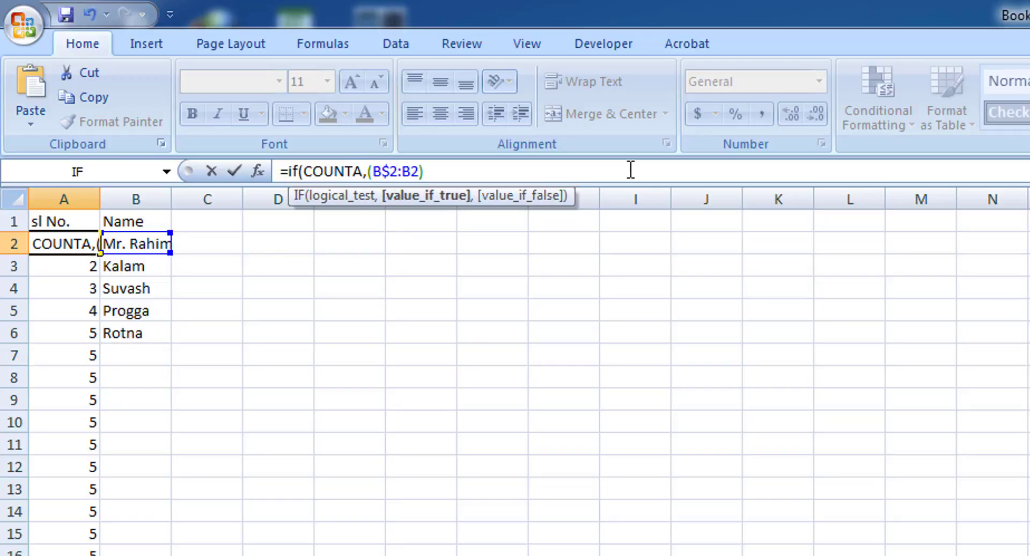
type("\"\"")
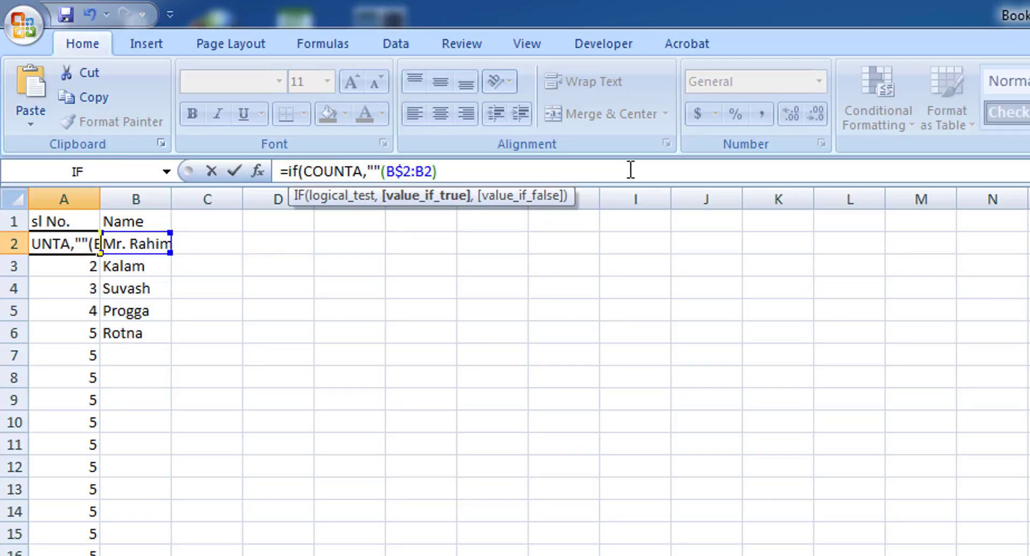
- Insert the test and true value B2="","", between the IF function's opening bracket and COUNTA in A2's formula
key("Left")
key("Left")
key("Left")
key("Left")
key("Left")
key("Left")
key("Left")
key("Left")
key("Left")
key("Left")
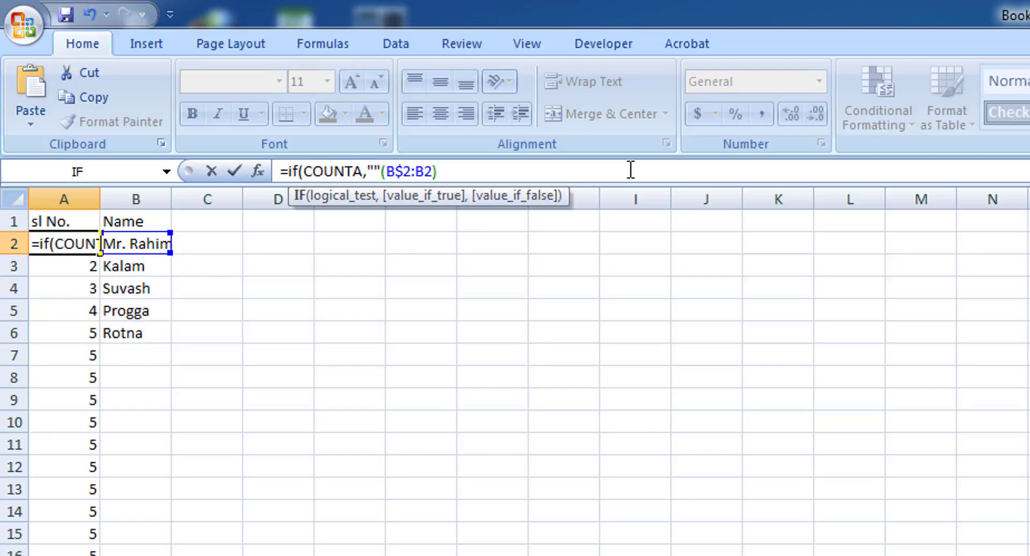
type("B")
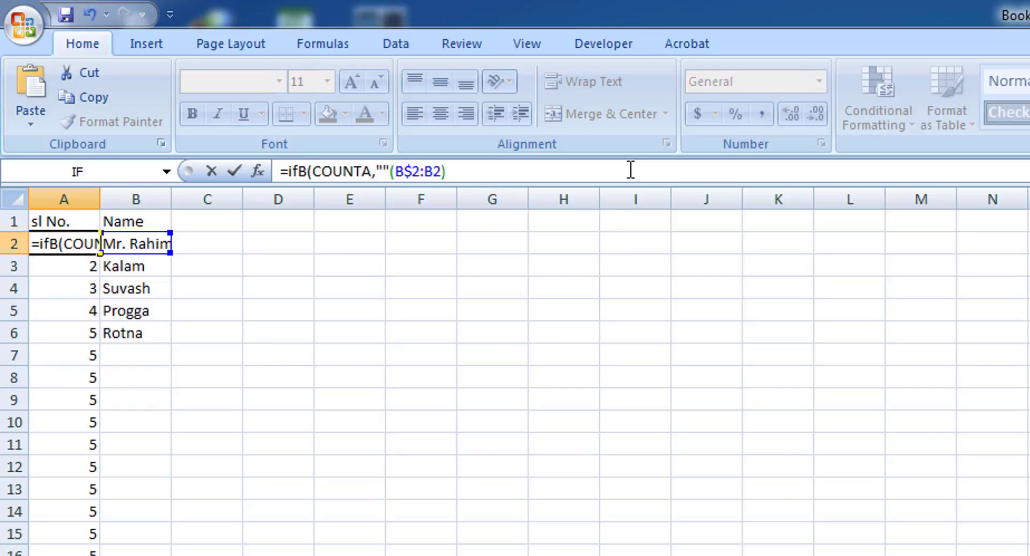
key("BackSpace")
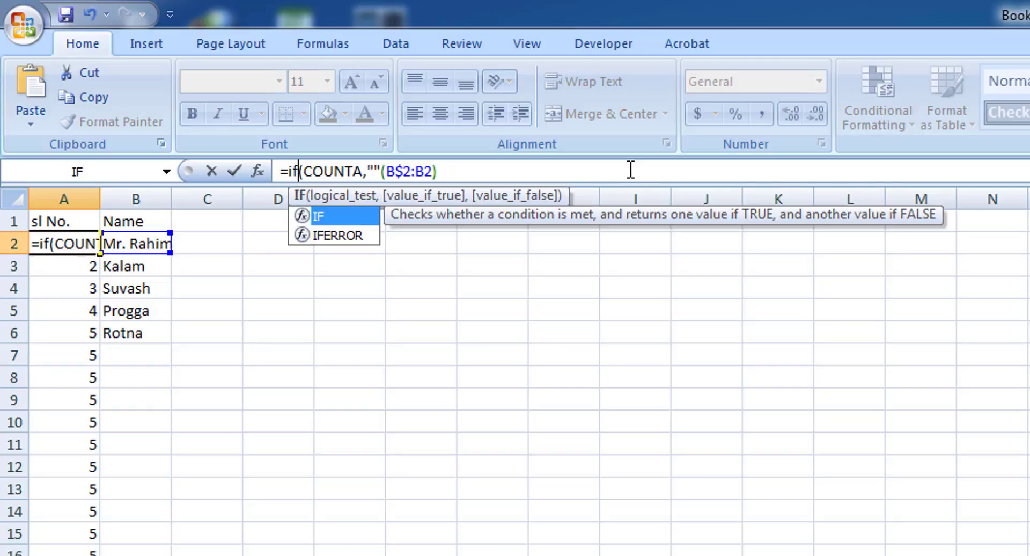
key("Right")
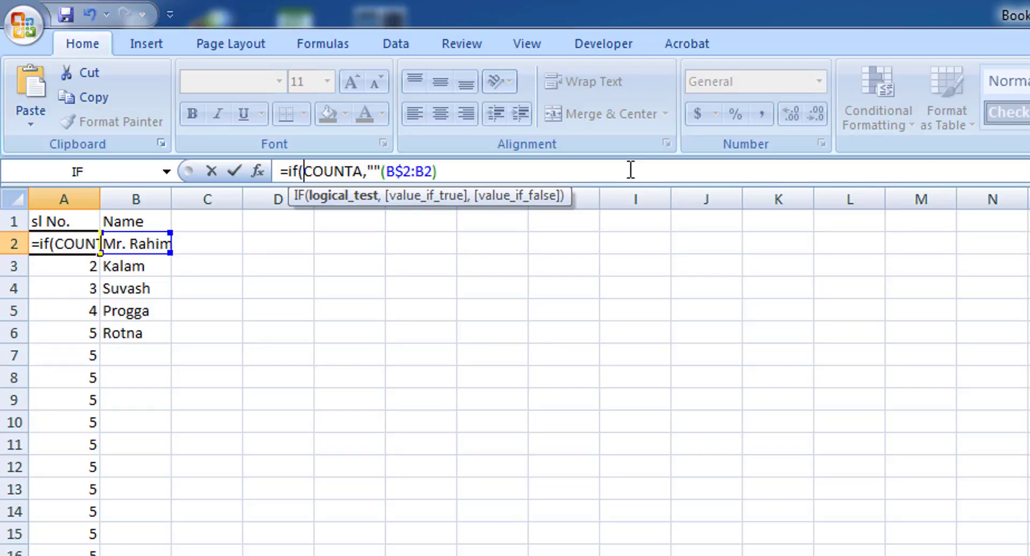
type("B")
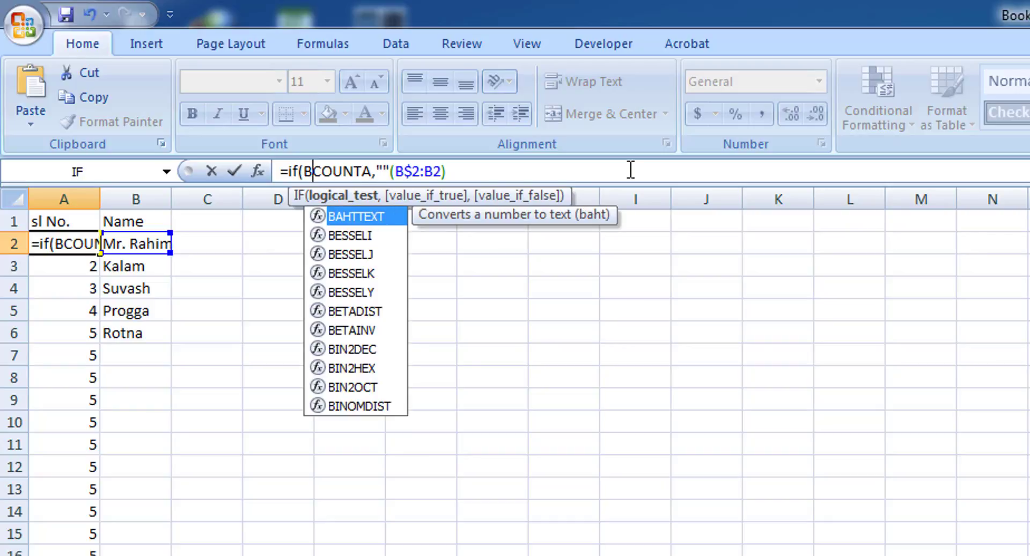
type("2")
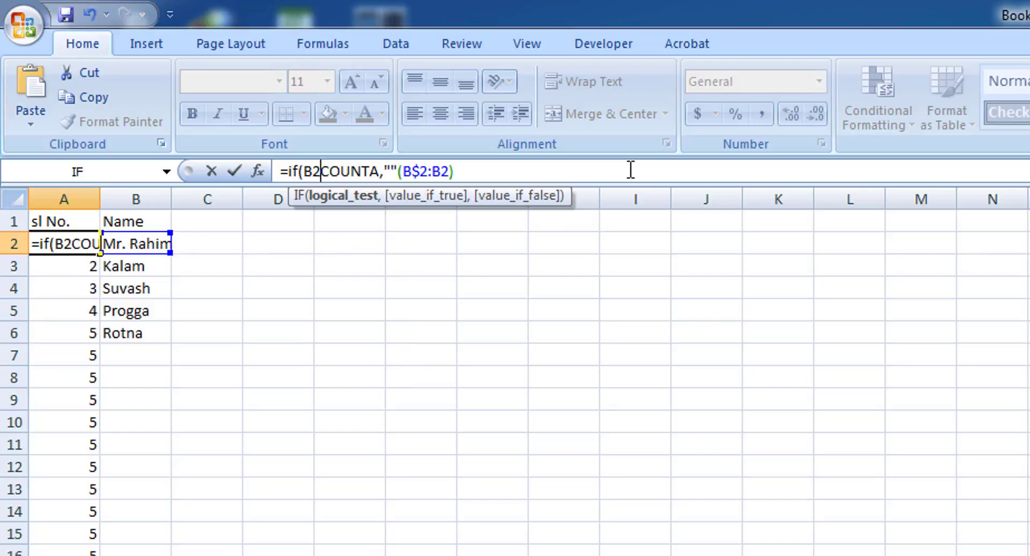
type("=")
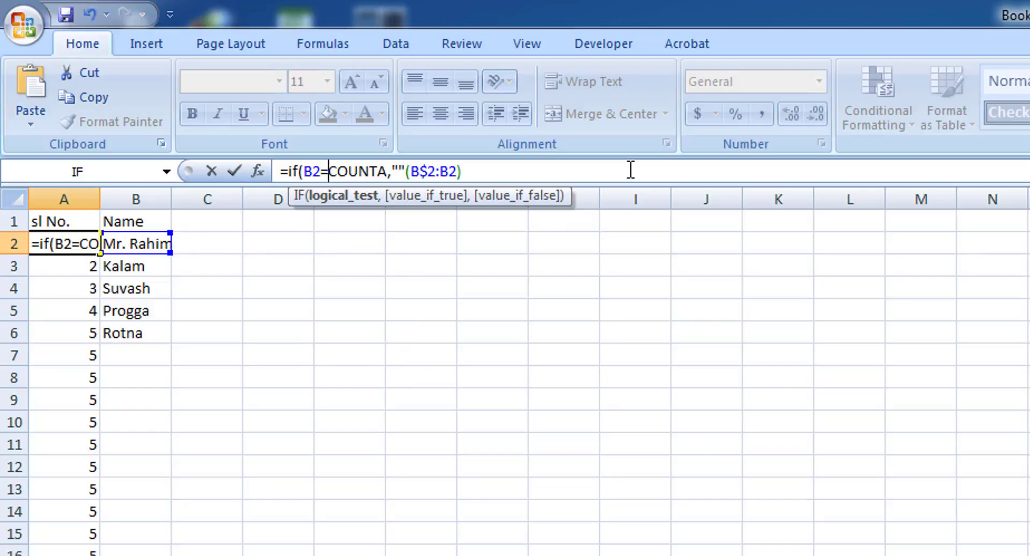
type("\"\"")
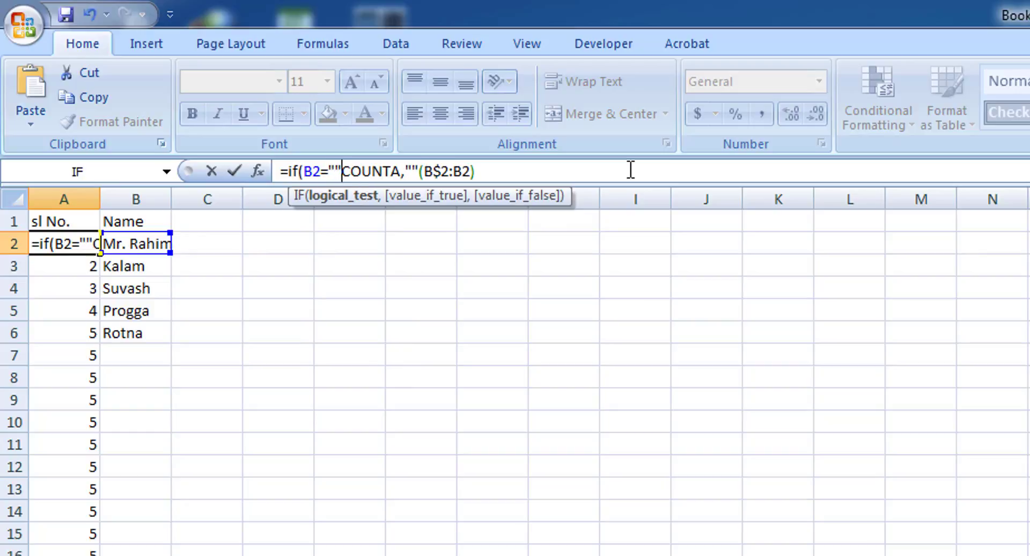
type(",\"\"")
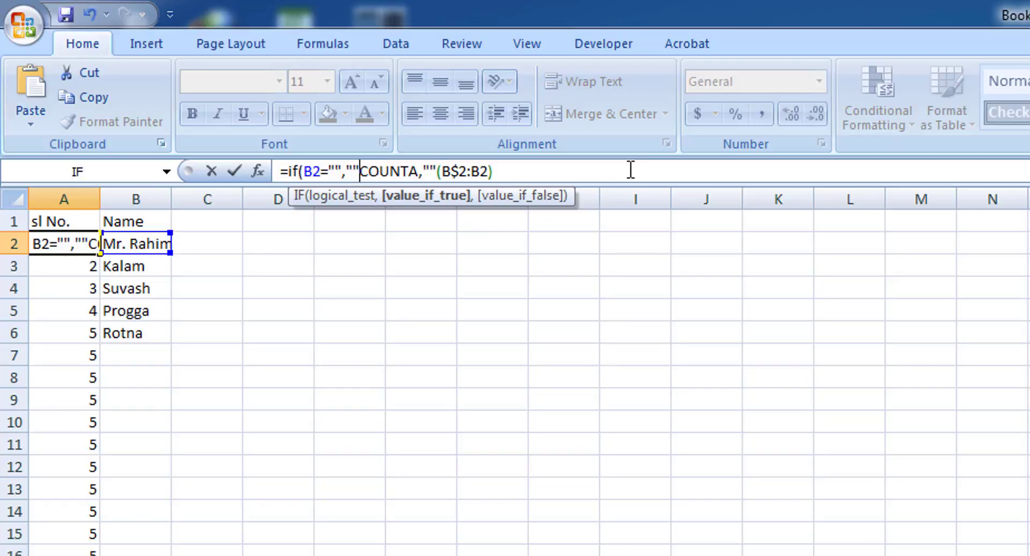
type(",")
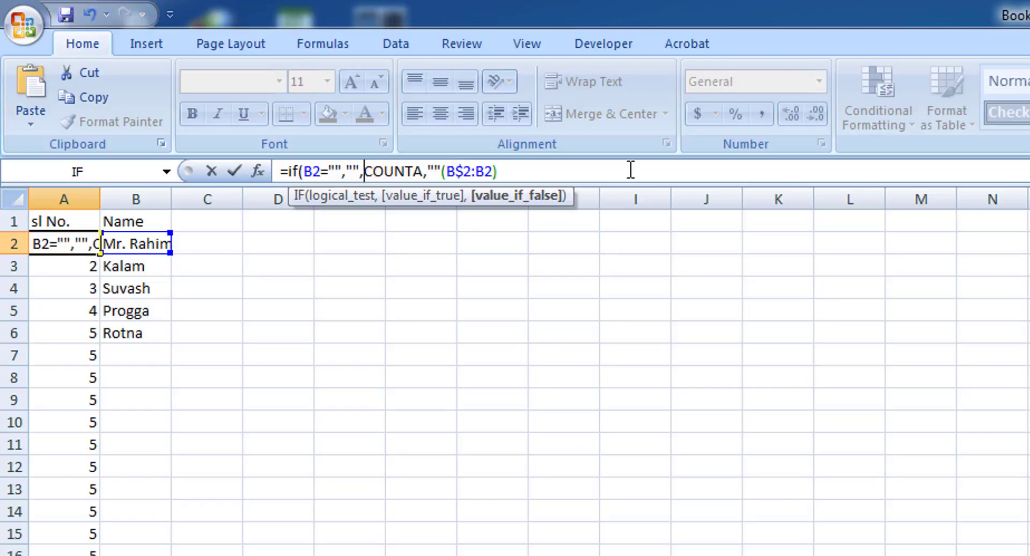
- Delete the stray ,"" between COUNTA and its opening bracket in A2's formula
key("Right")
key("Right")
key("Right")
key("Right")
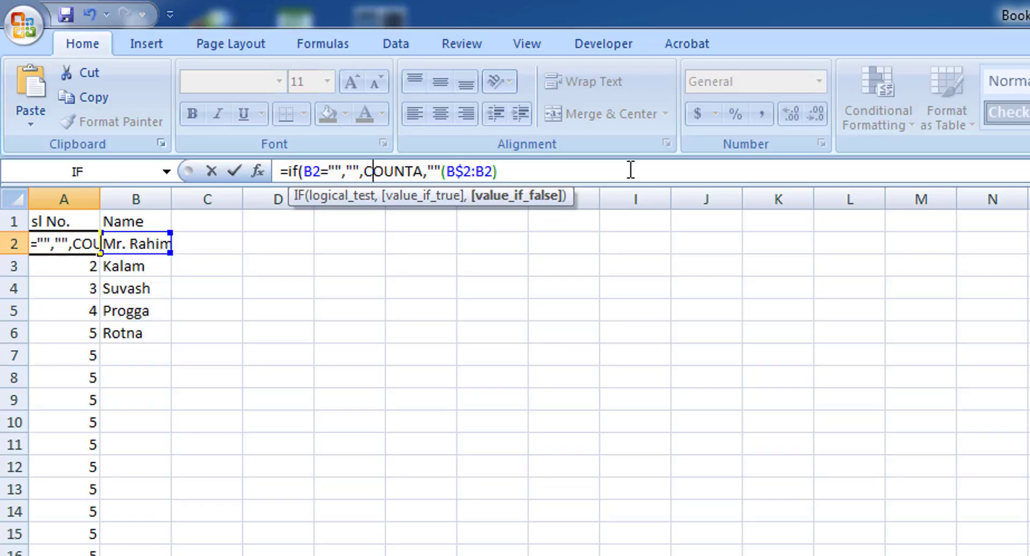
key("Right")
key("Right")
key("Right")
key("Right")
key("Right")
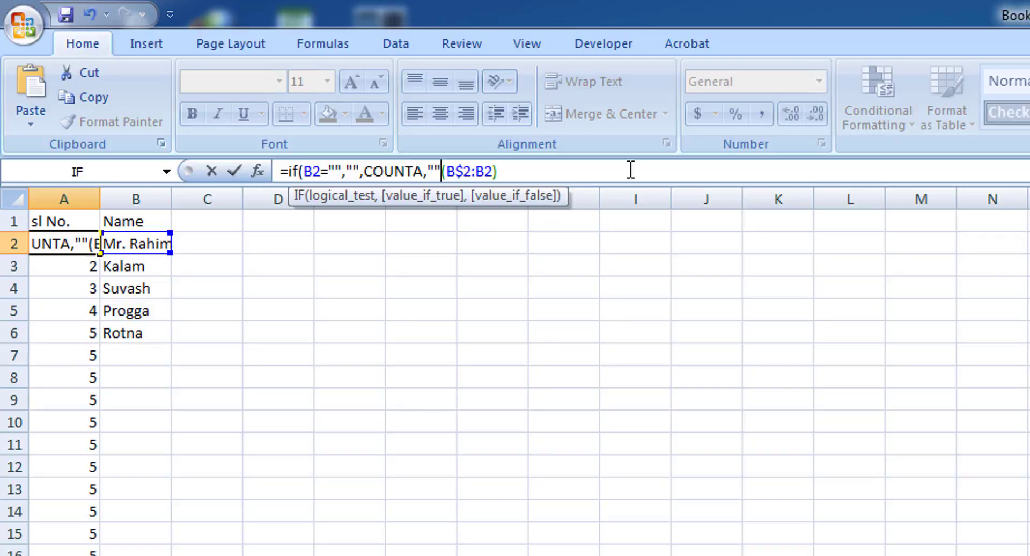
key("BackSpace")
key("BackSpace")
key("BackSpace")
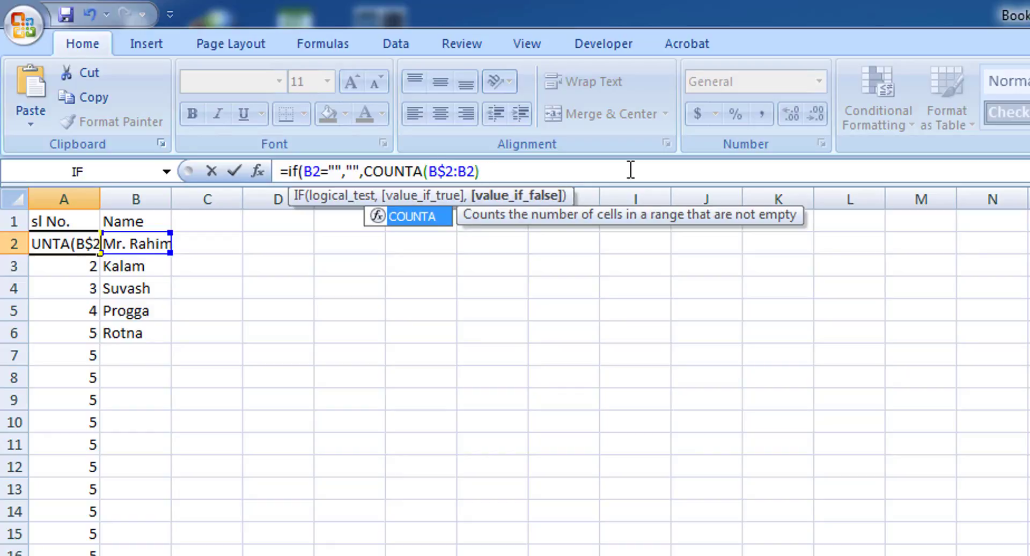
- Add the closing bracket and confirm the formula in A2 as =IF(B2="","",COUNTA(B$2:B2))
key("Right")
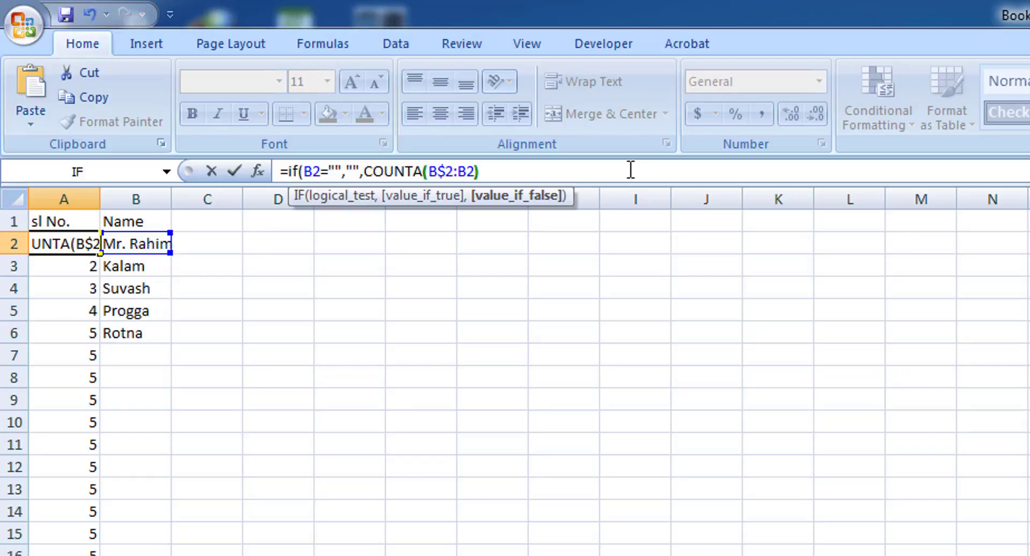
key("Right")
key("Right")
key("Right")
key("Right")
key("Right")
key("Right")
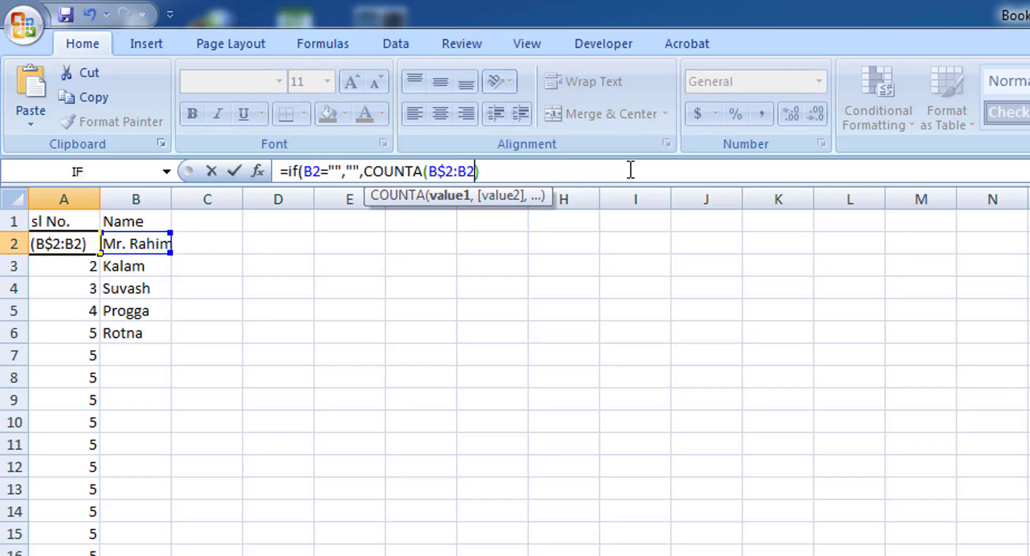
key("Right")
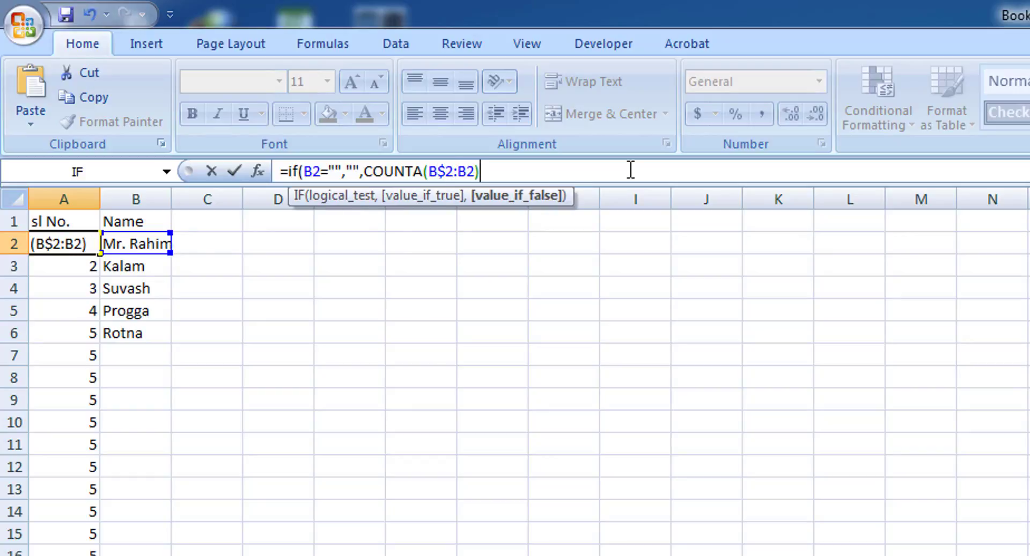
type(")")
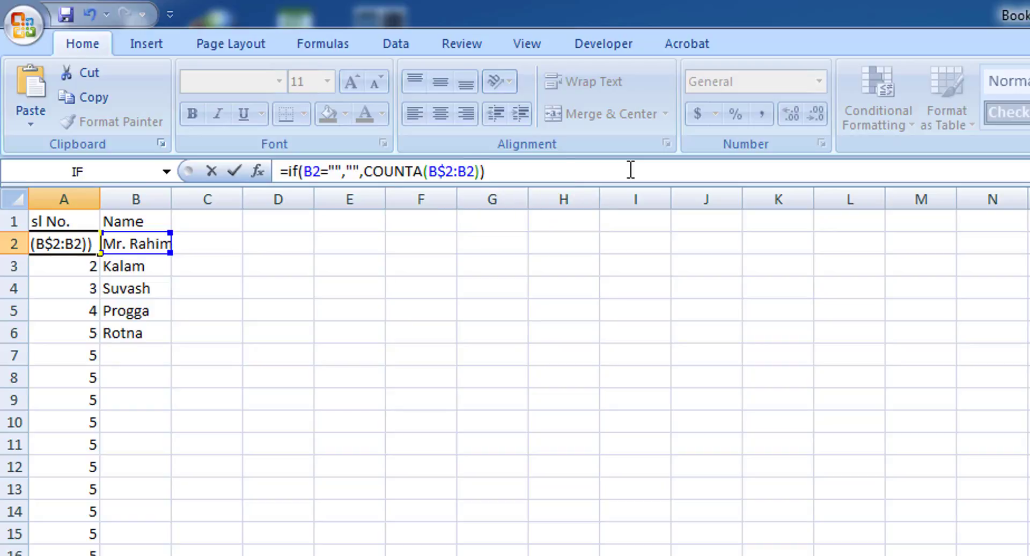
key("Return")
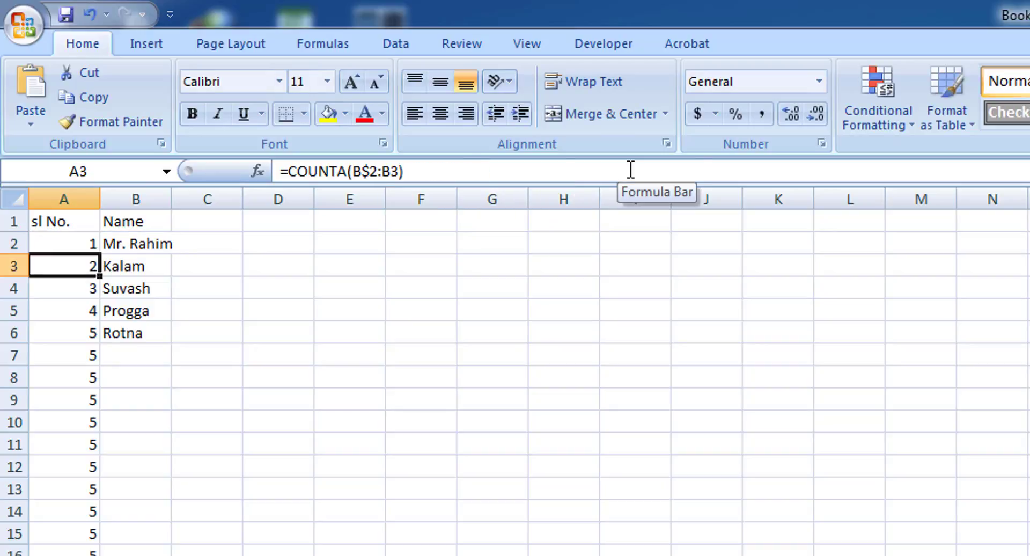
- Fill the IF formula from A2 down column A past row 15
left_click(76, 242)
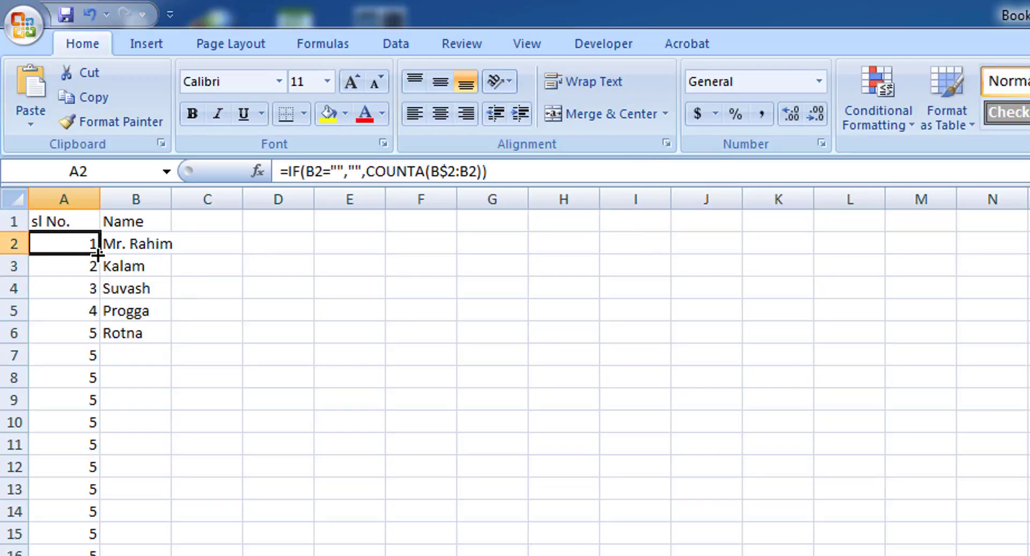
left_click_drag(97, 254, 84, 555)
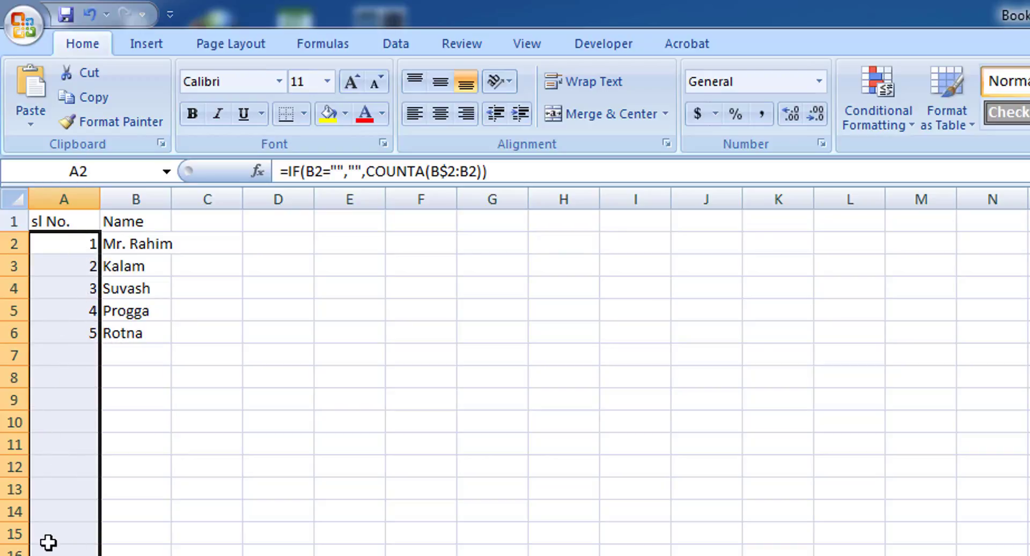
- Enter four more people's first names in cells B7 to B10 of the Name column
left_click(145, 357)
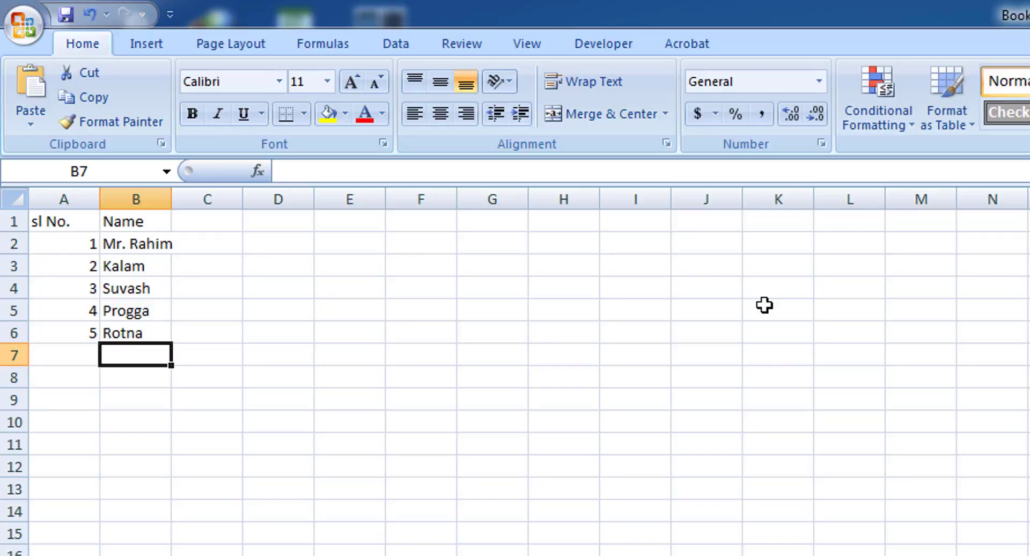
type("Su")
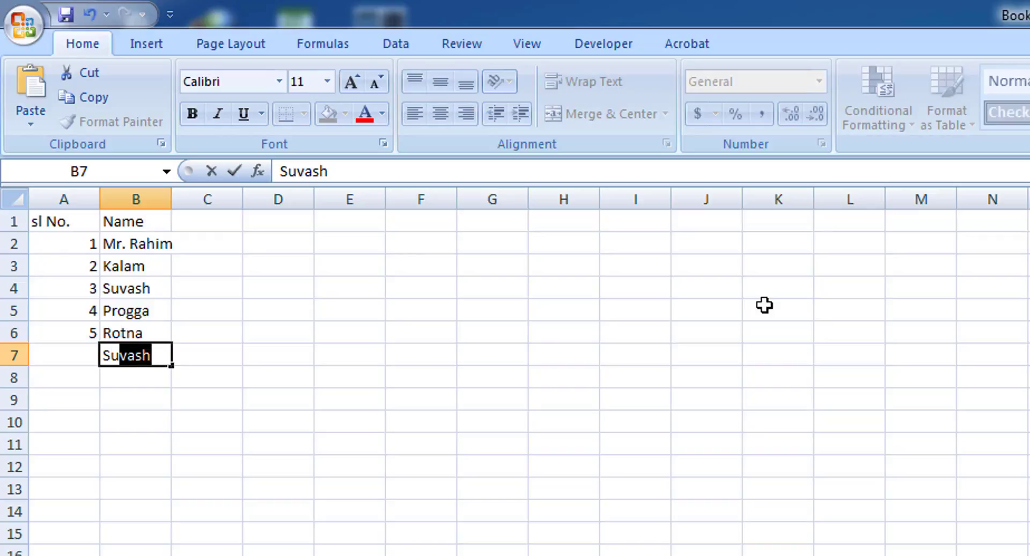
type("ltan")
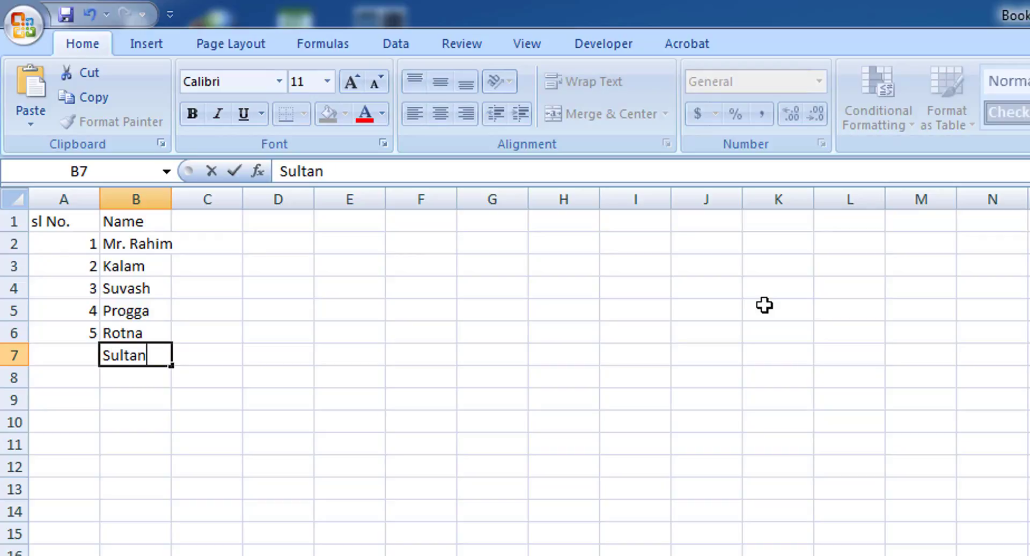
key("Return")
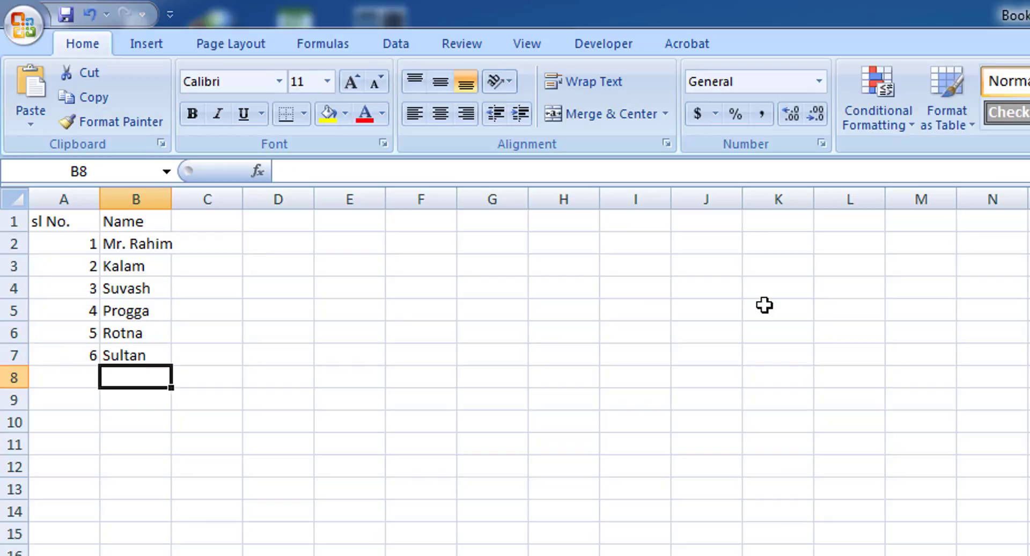
type("Rakib")
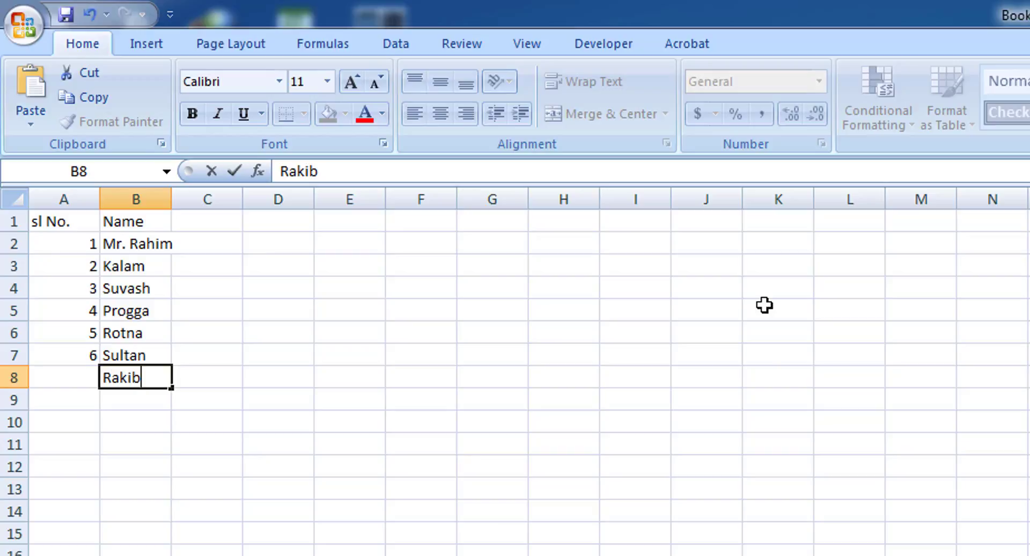
key("Return")
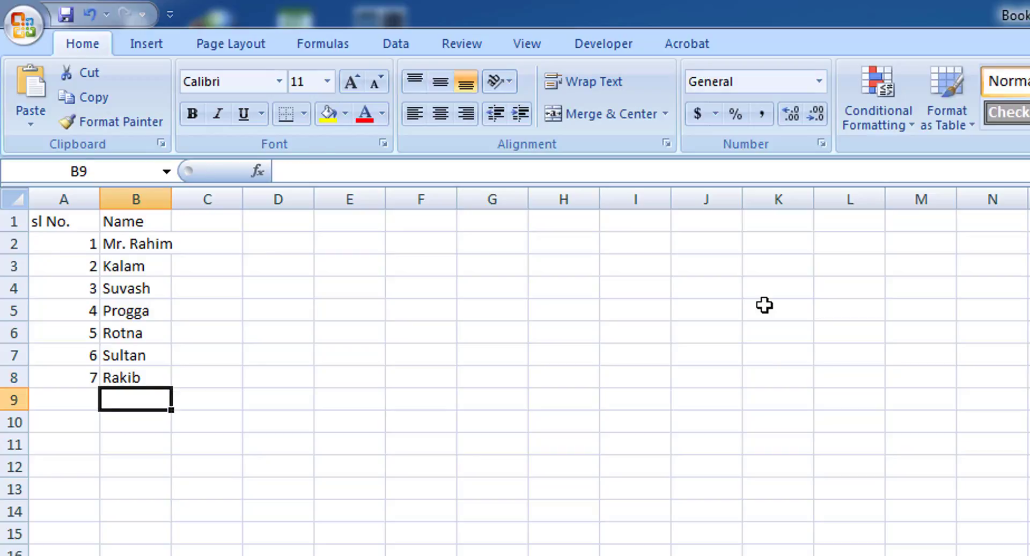
type("Nahi")
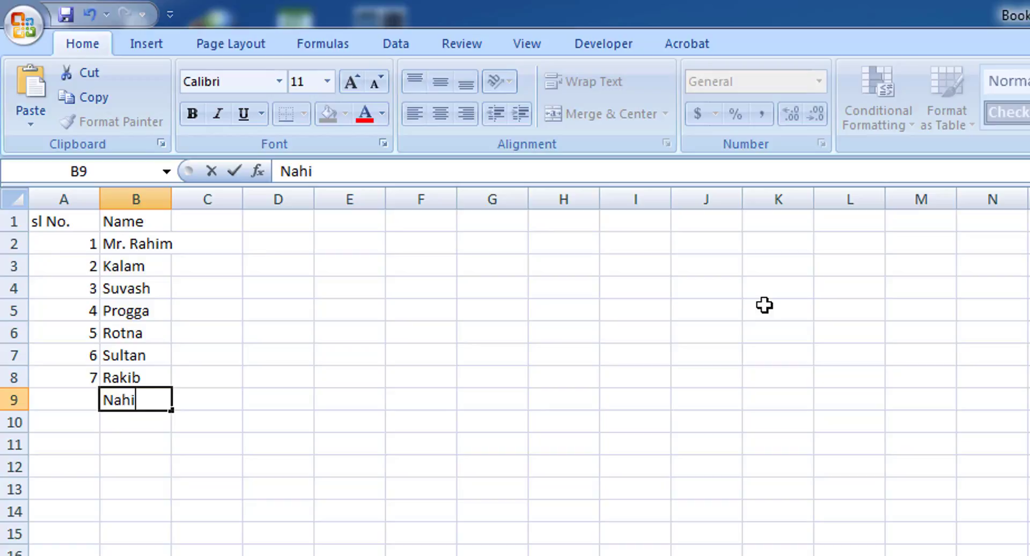
type("d")
key("Return")
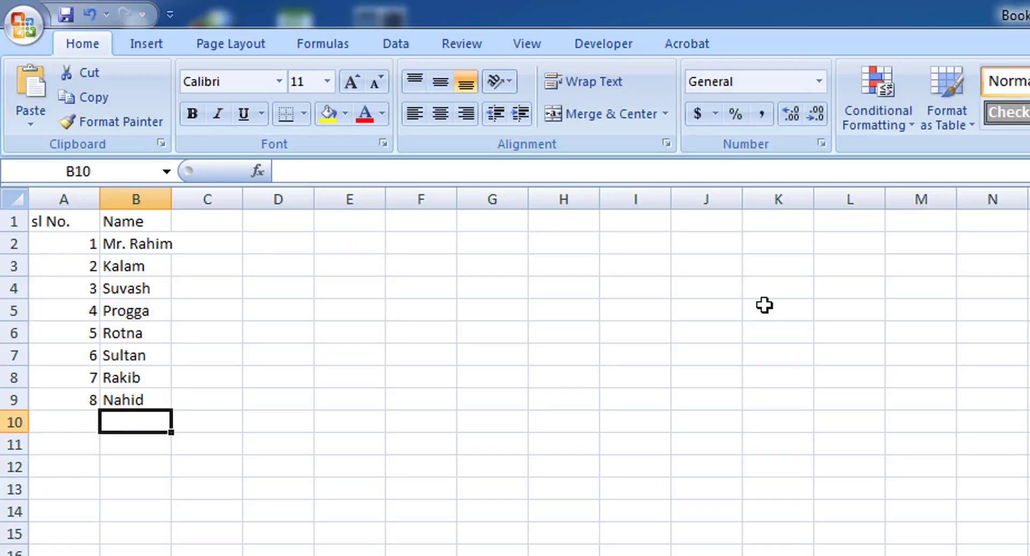
type("Nigar")
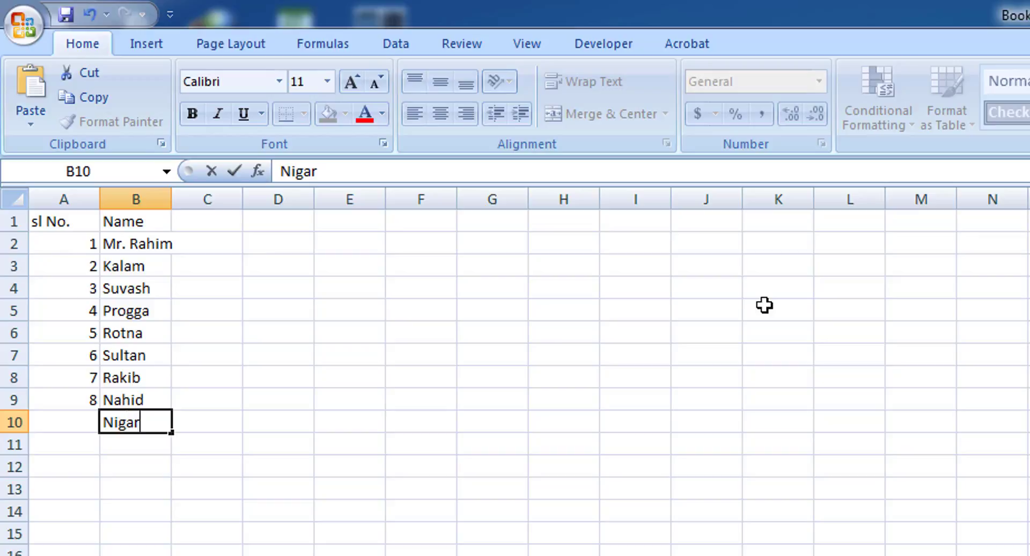
key("Return")
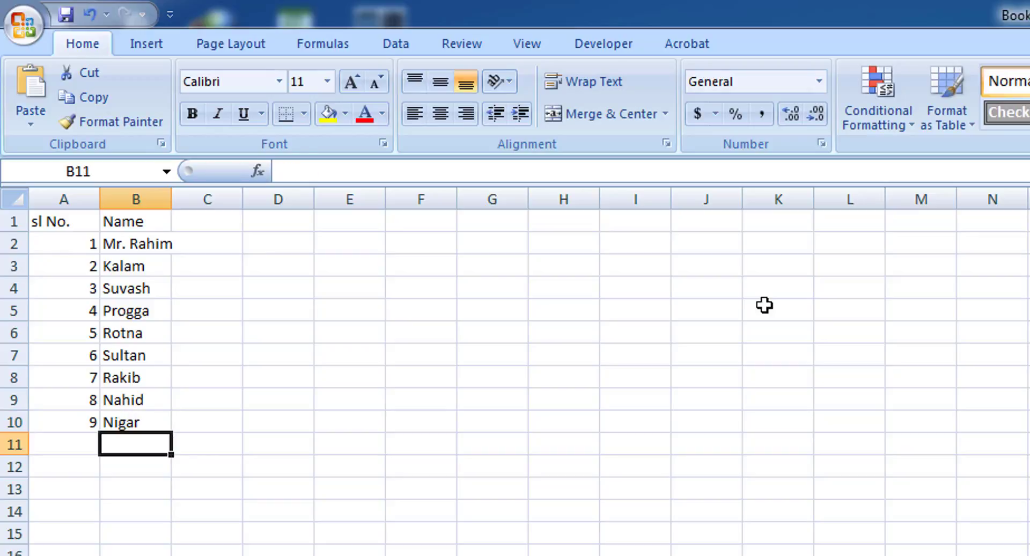